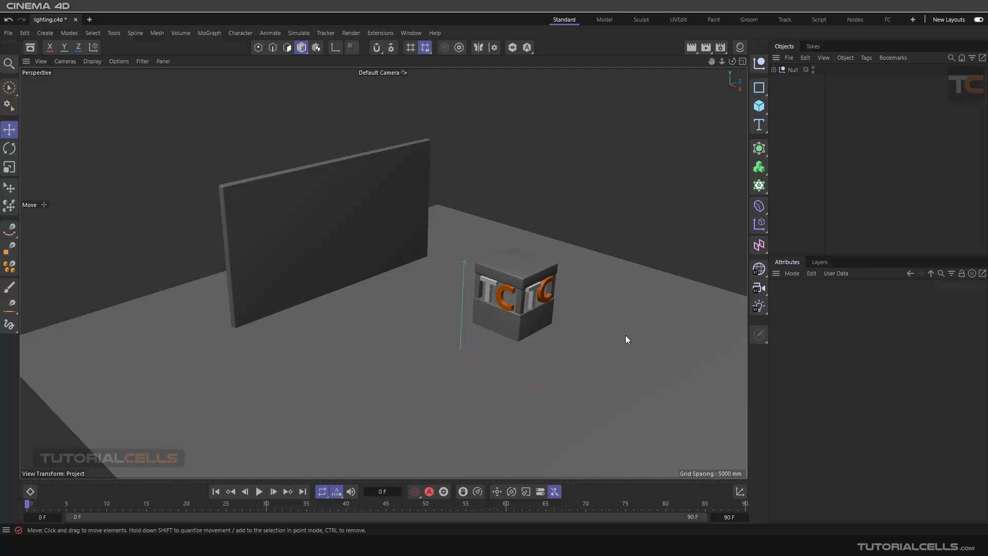
Step: Open the render settings and set the renderer to Redshift
left_click(754, 311)
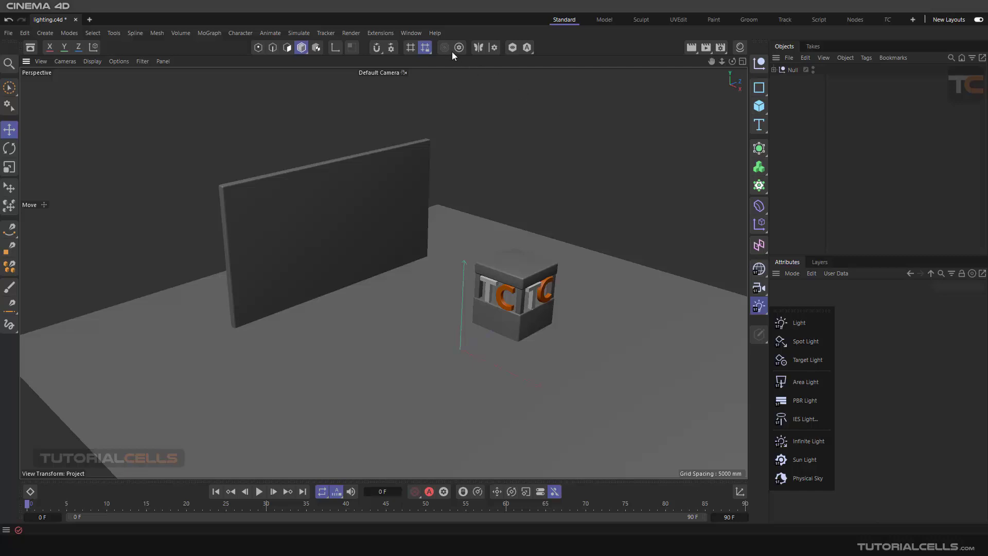
left_click(720, 47)
left_click_drag(693, 41, 558, 65)
left_click(569, 93)
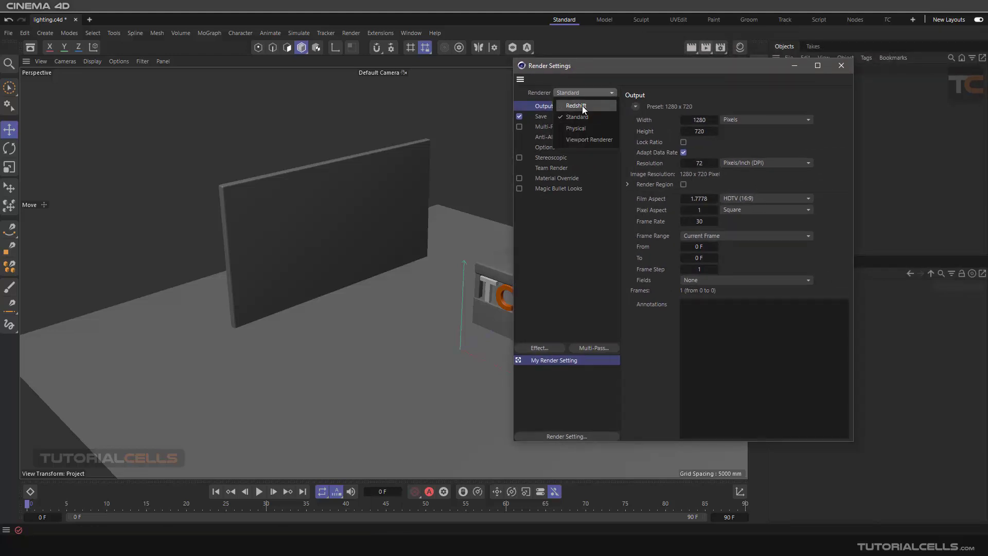
left_click(583, 106)
left_click_drag(691, 67, 507, 81)
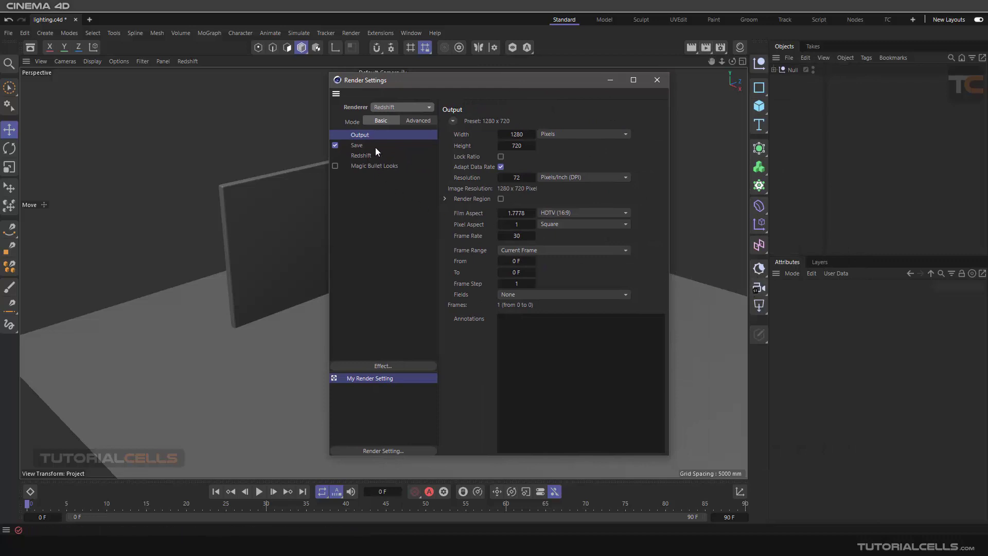
Step: Set the renderer back to Standard and close the render settings
left_click(406, 108)
left_click(409, 131)
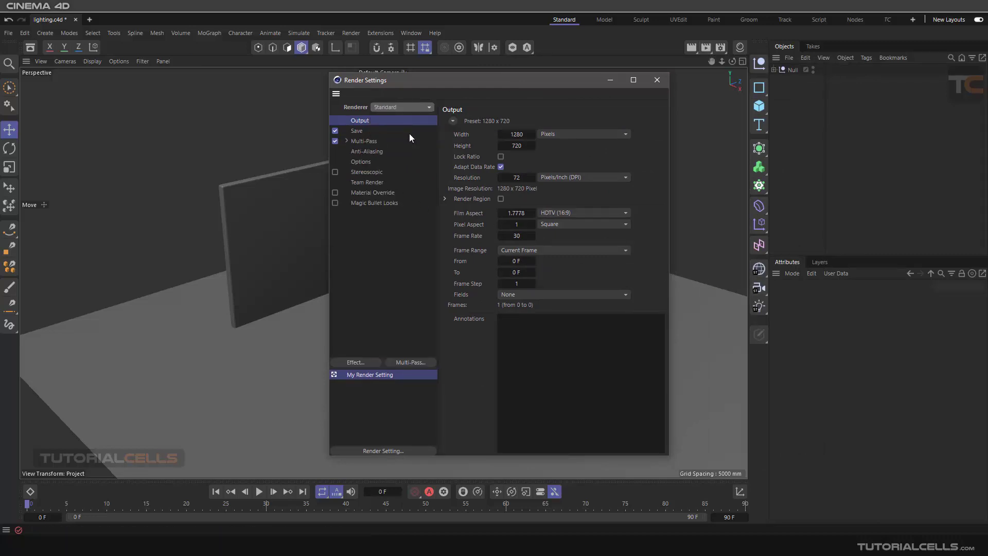
left_click(657, 81)
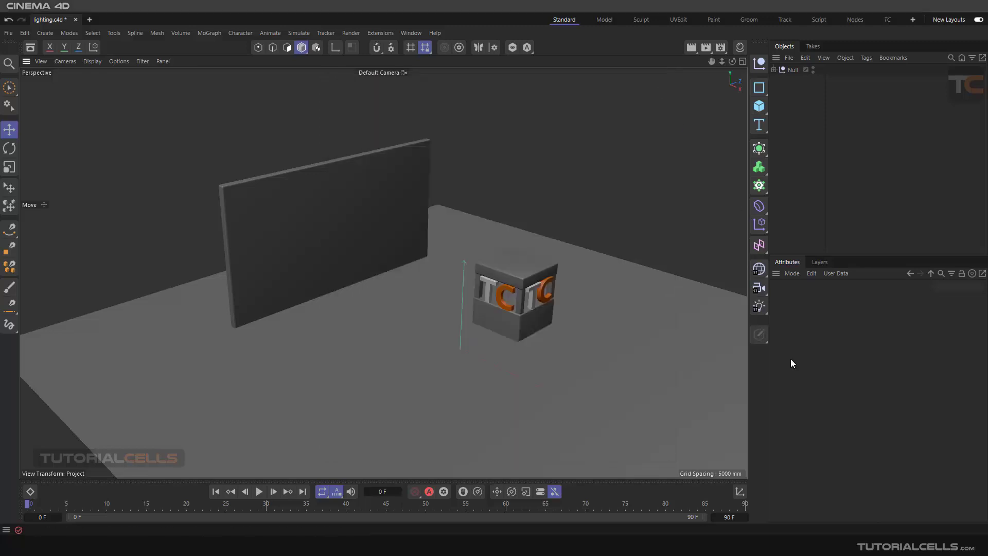
Step: Examine the available light types, from Light and Spot Light to Sun Light and Physical Sky
left_click(760, 313)
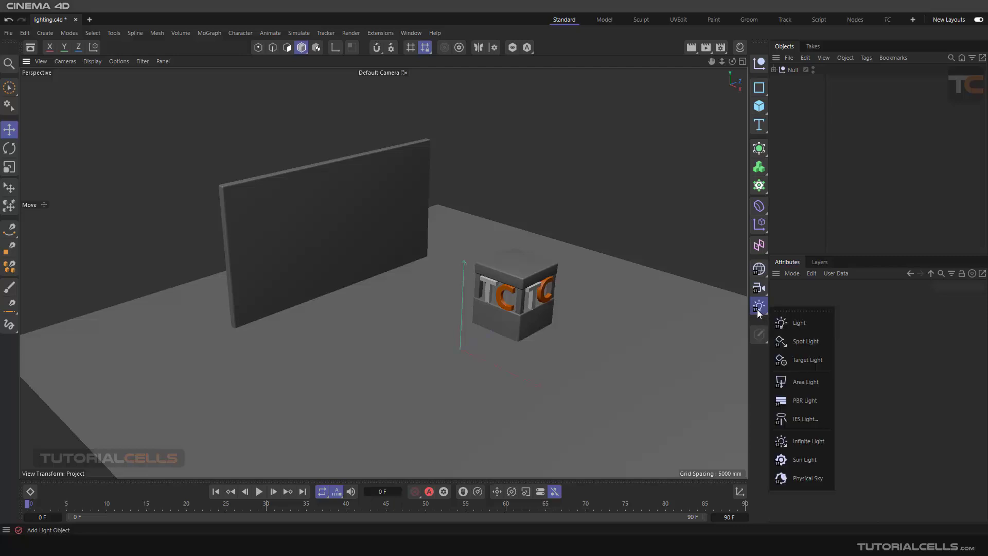
left_click(799, 311)
left_click_drag(795, 302, 631, 128)
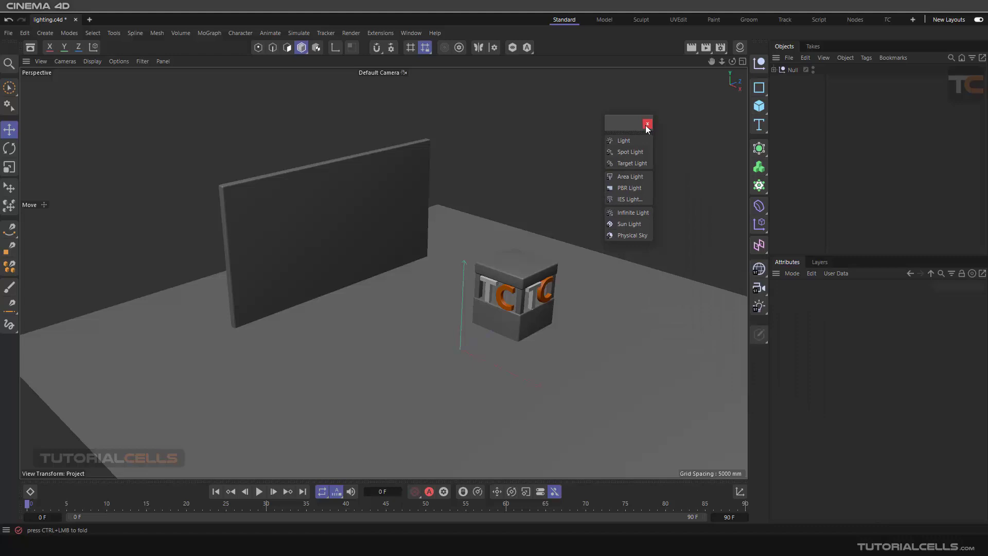
left_click(647, 125)
left_click(759, 307)
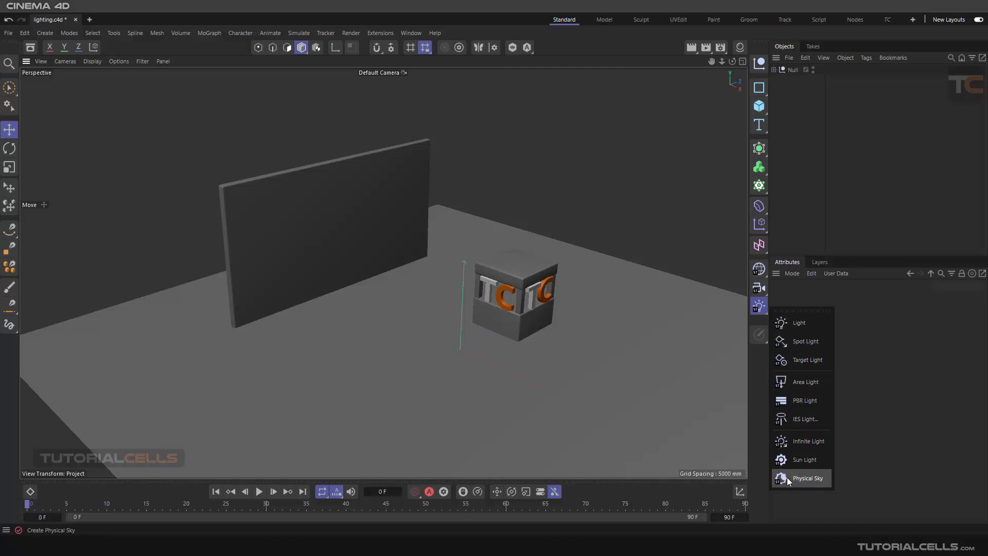
left_click(759, 268)
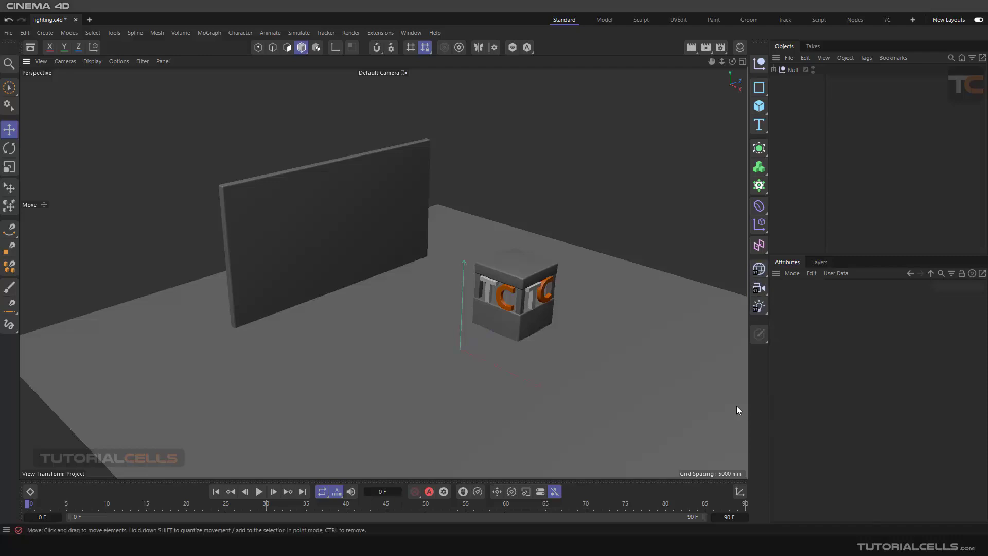
Step: Add a standard light to the scene and delete it again
left_click(759, 309)
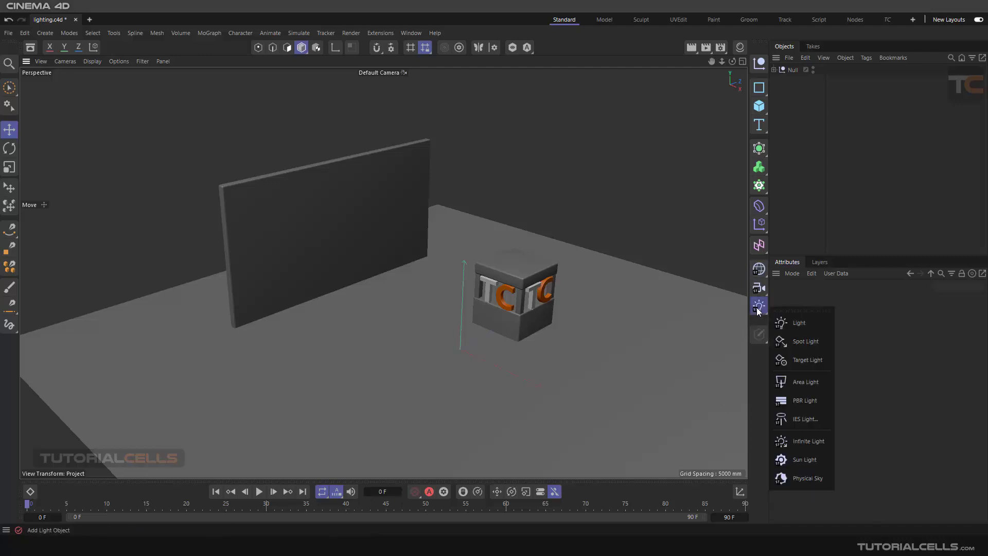
left_click(785, 325)
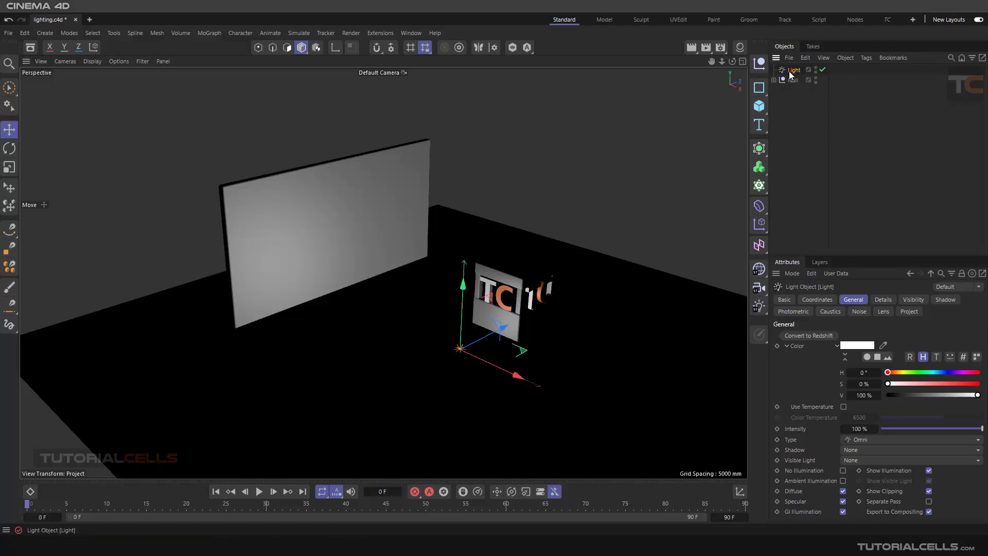
key("Delete")
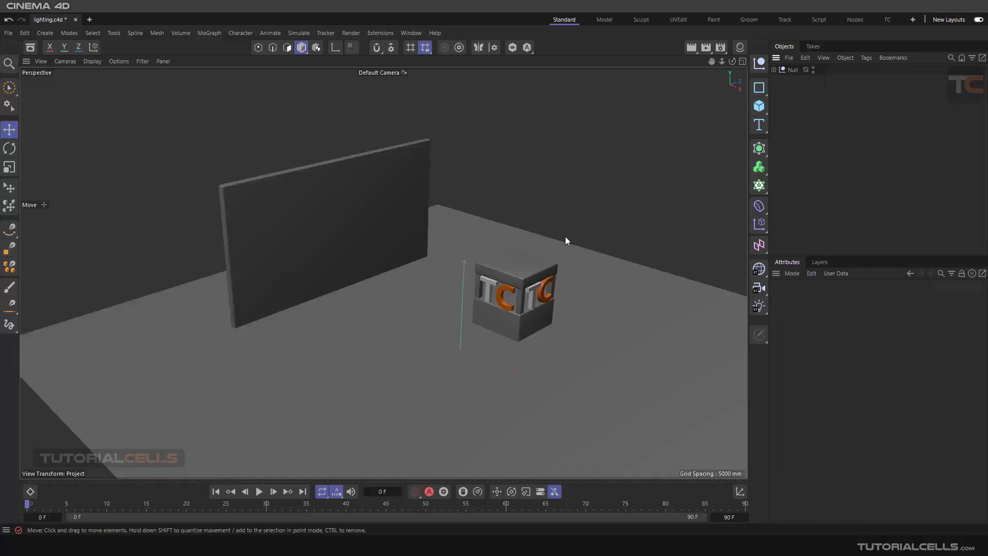
Step: Open the Default Light window by searching commands for "def", try another light direction on its preview sphere, and close it
left_click_drag(560, 231, 412, 233, "alt")
left_click(9, 64)
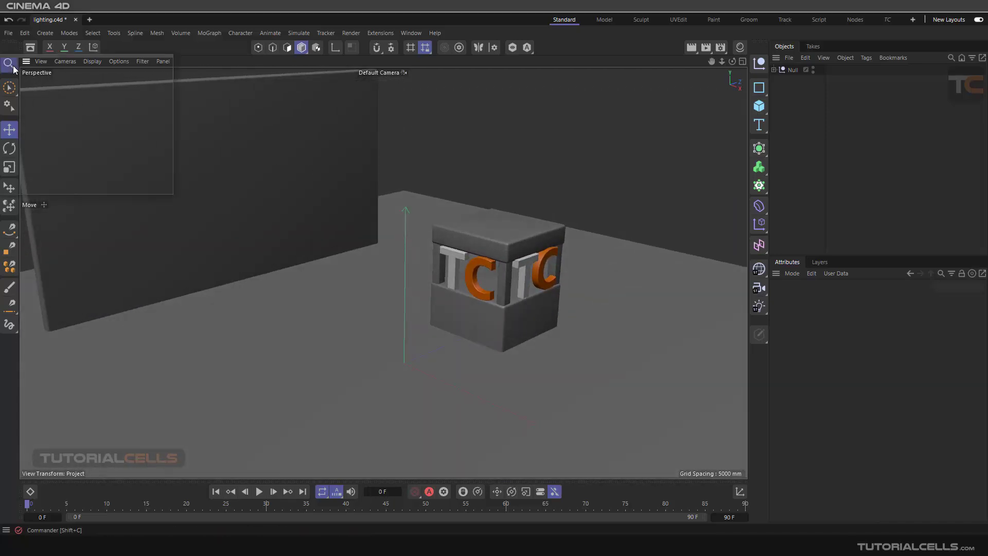
type("def")
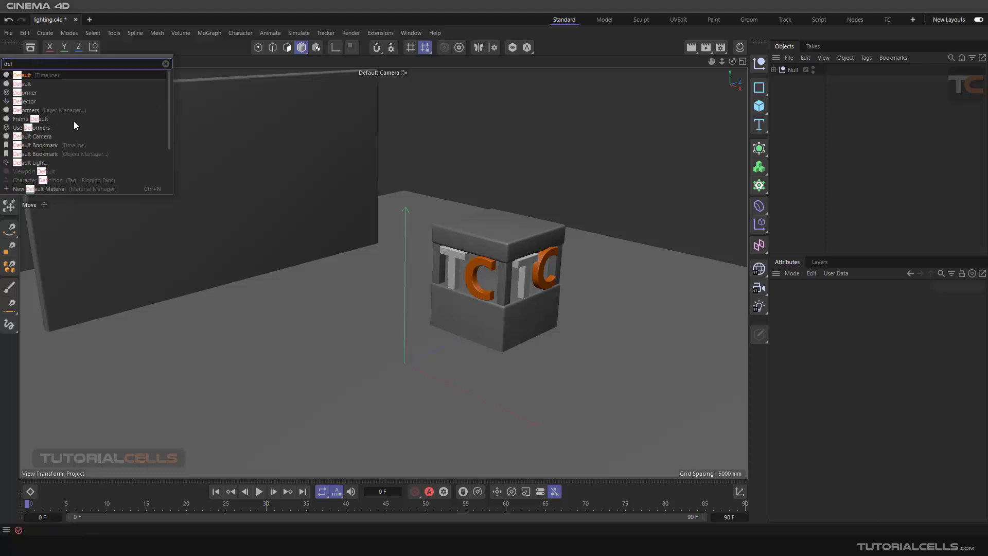
left_click(41, 162)
left_click_drag(88, 154, 642, 243)
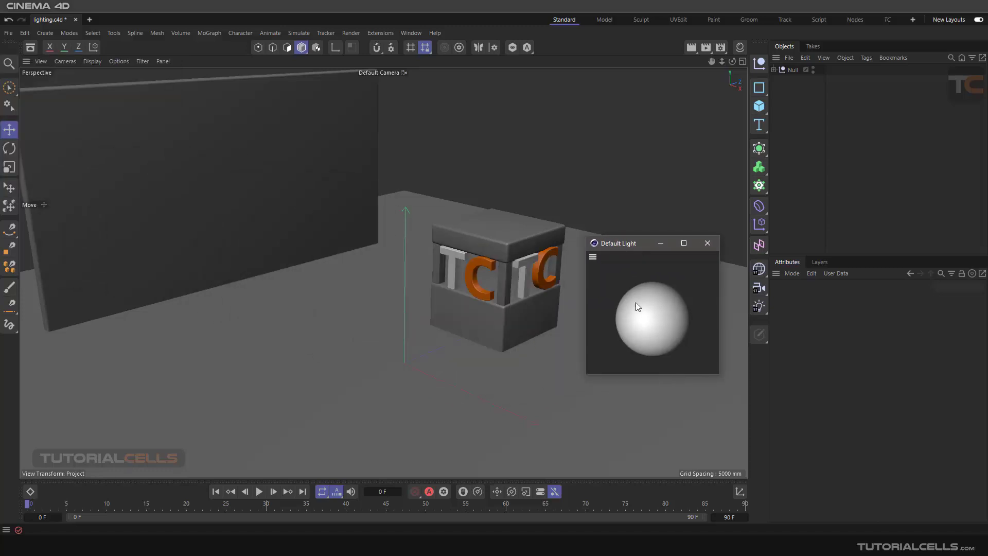
left_click_drag(651, 301, 617, 307)
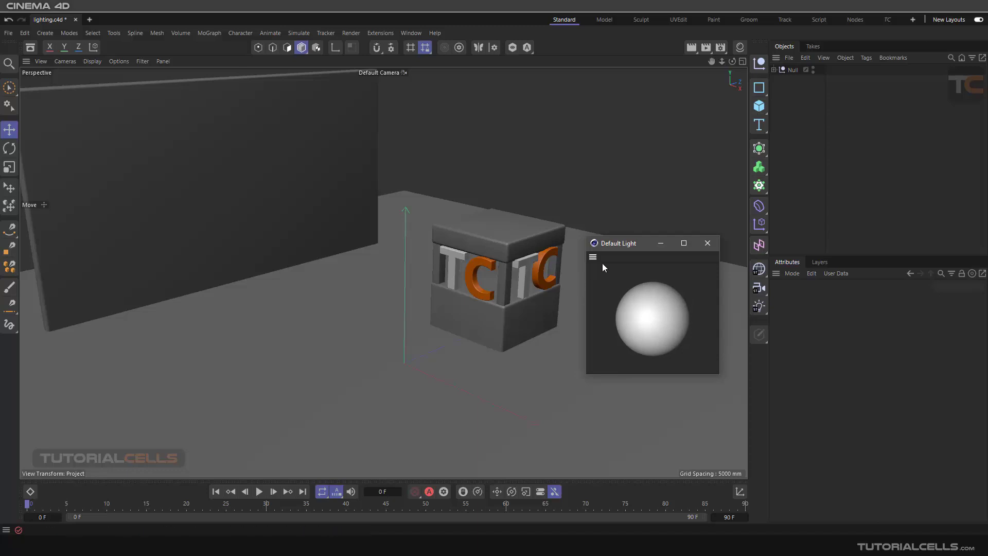
left_click_drag(623, 246, 624, 243)
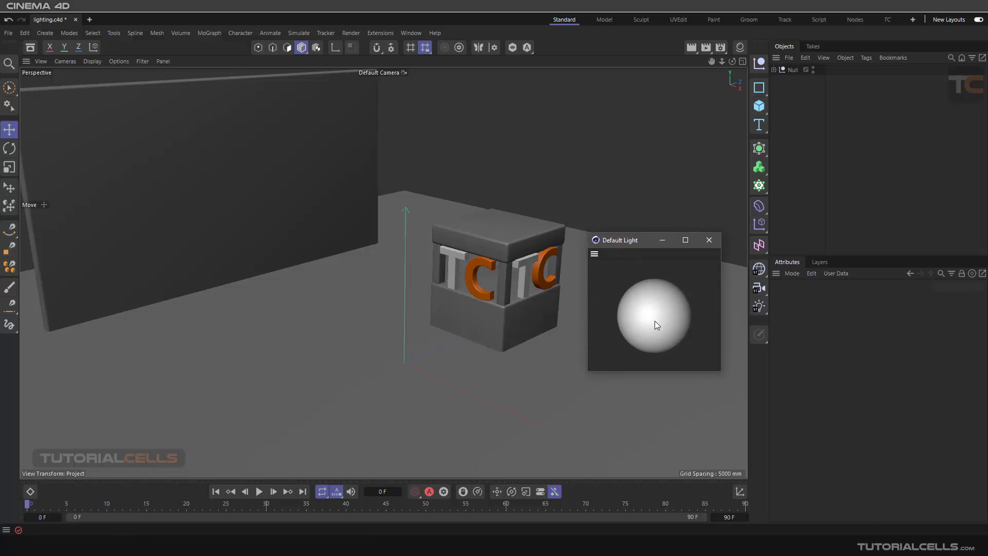
left_click(709, 240)
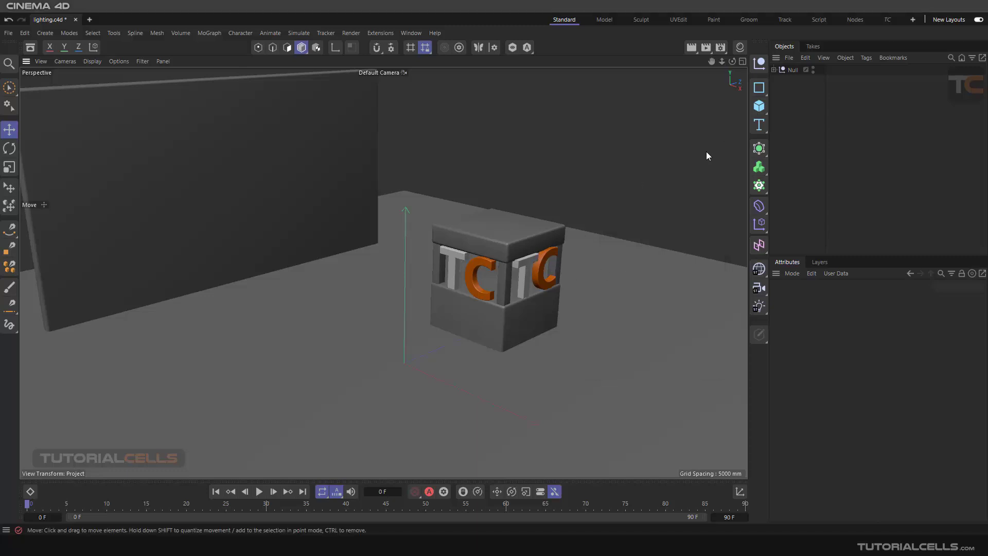
Step: Add a standard light to the scene, raise it above the floor and move it in front of the TC cube
mouse_move(502, 278)
left_mouse_down("alt")
mouse_move(458, 248)
mouse_move(530, 252)
mouse_move(502, 284)
left_mouse_up("alt")
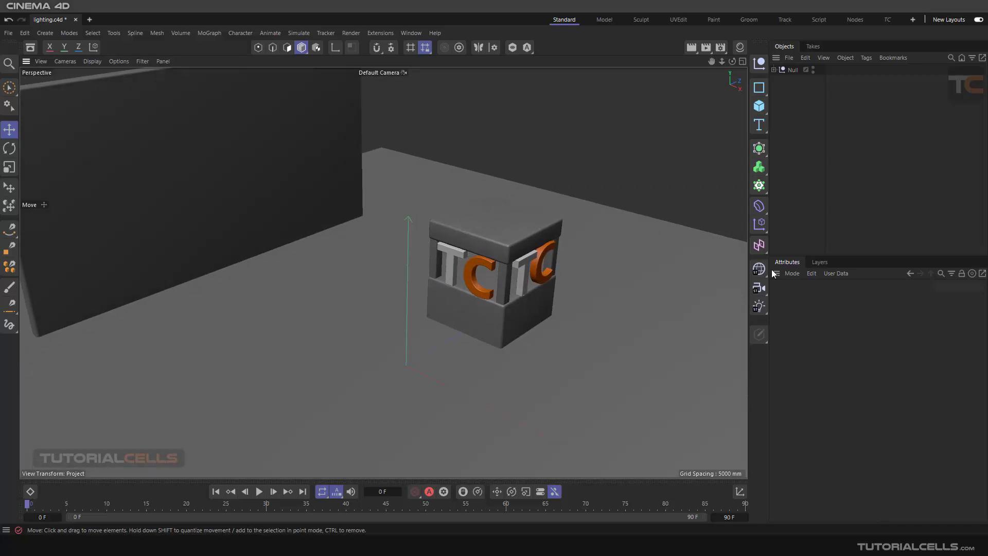
left_click(764, 308)
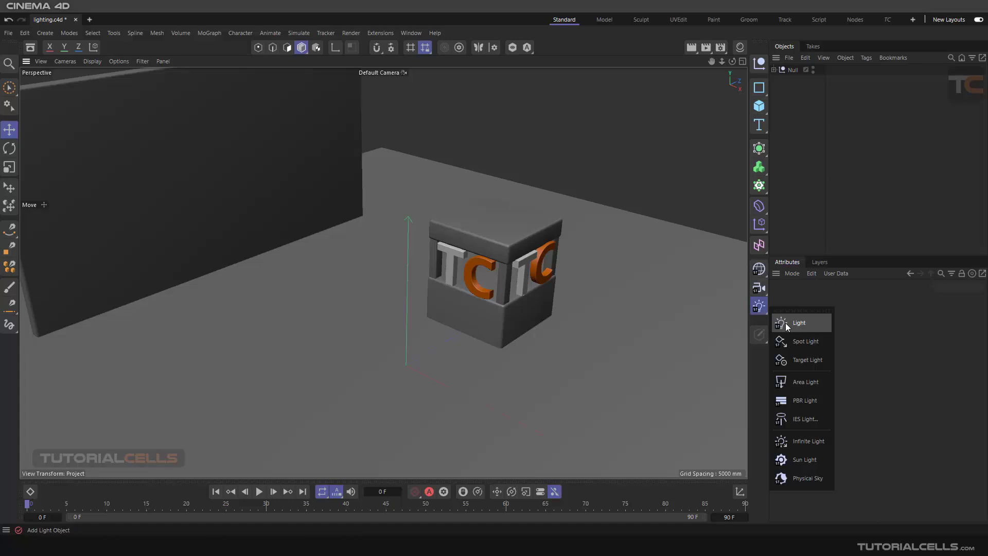
left_click(785, 323)
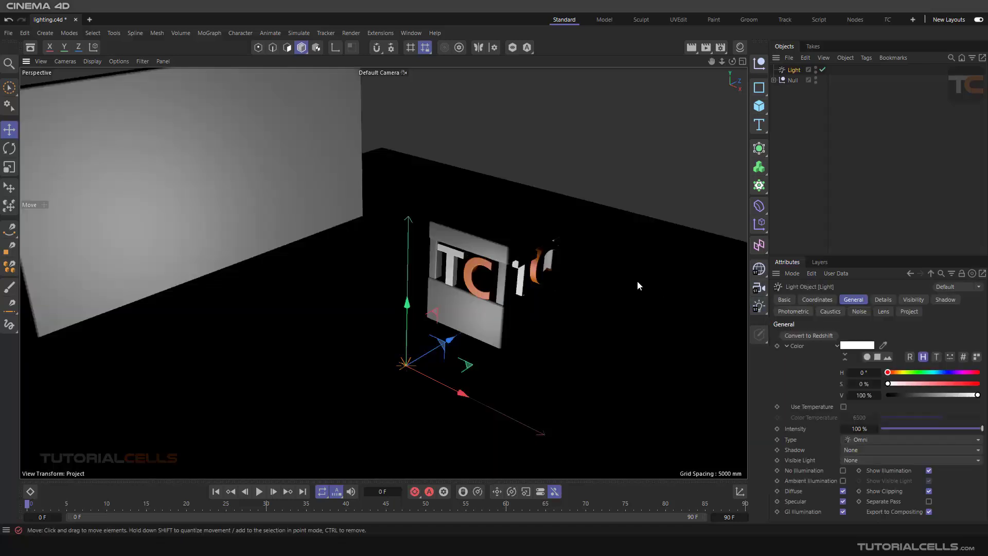
left_click_drag(408, 303, 404, 229)
left_click_drag(439, 295, 550, 314)
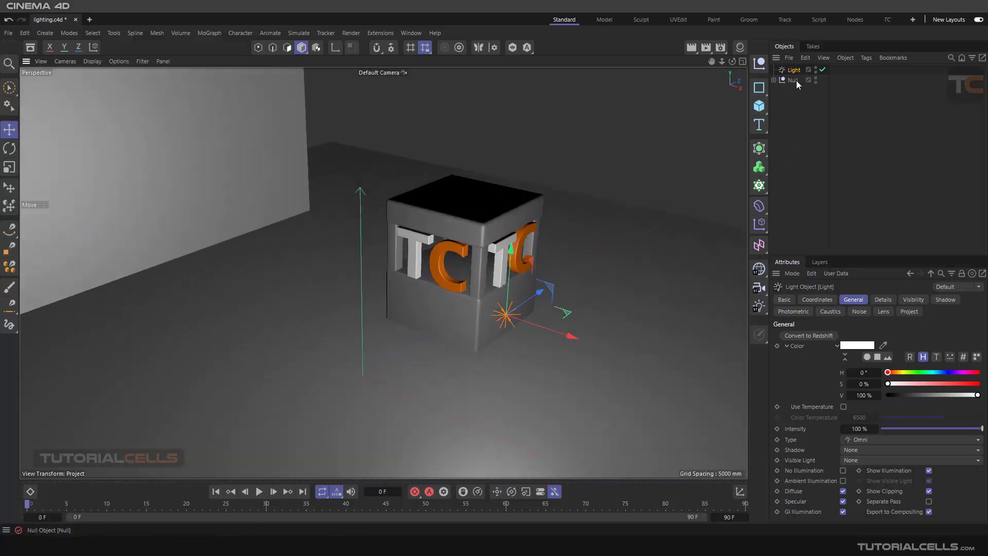
Step: Enlarge the light's attributes area and look through its Details, Visibility, Shadow, Photometric, Caustics, Noise and Project settings, ending on General
left_click_drag(796, 256, 796, 132)
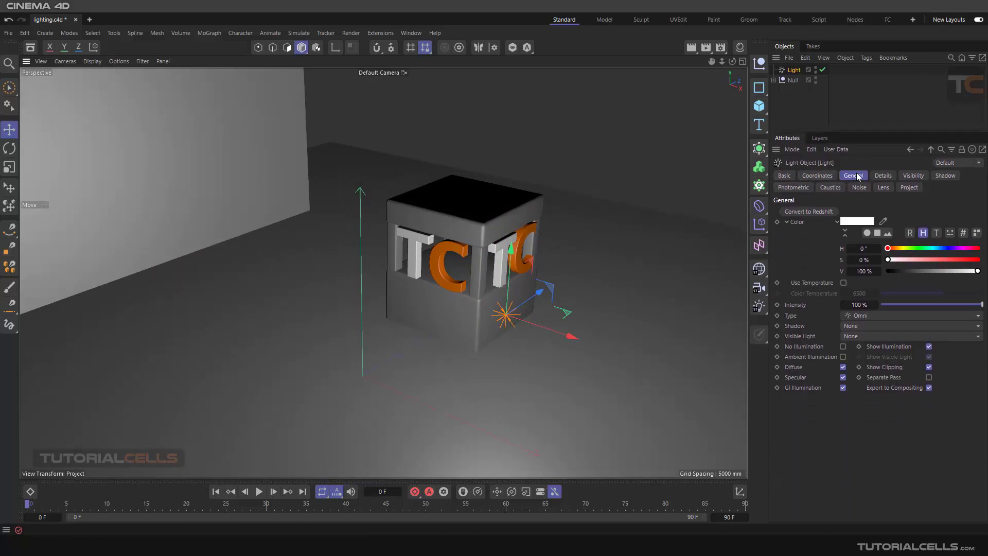
left_click(884, 175)
left_click(913, 175)
left_click(944, 177)
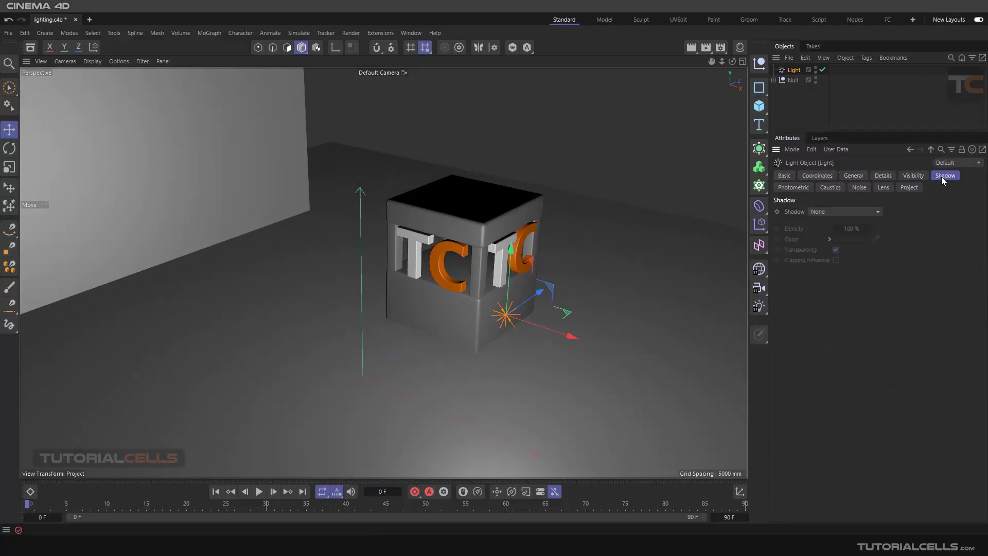
left_click(801, 189)
left_click(831, 188)
left_click(860, 187)
left_click(907, 189)
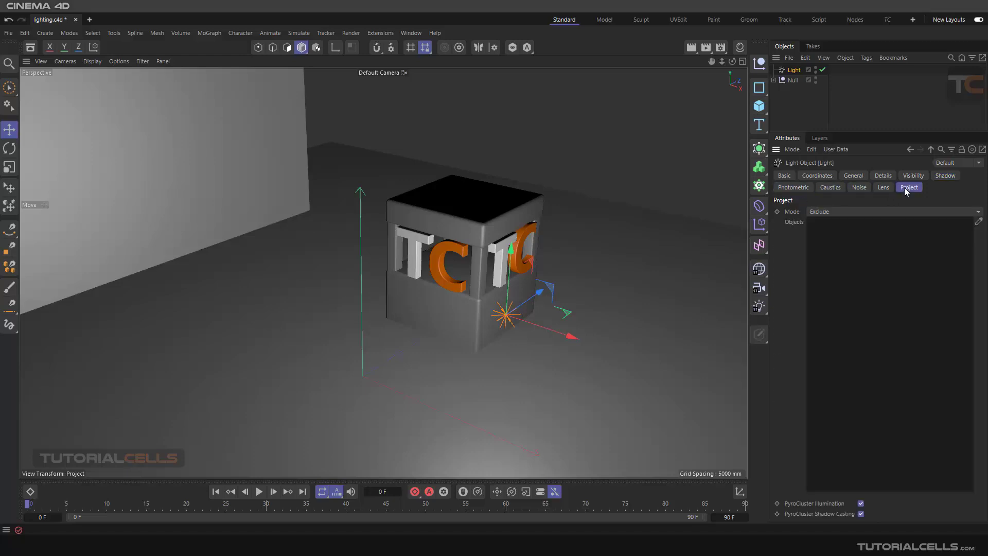
left_click(852, 175)
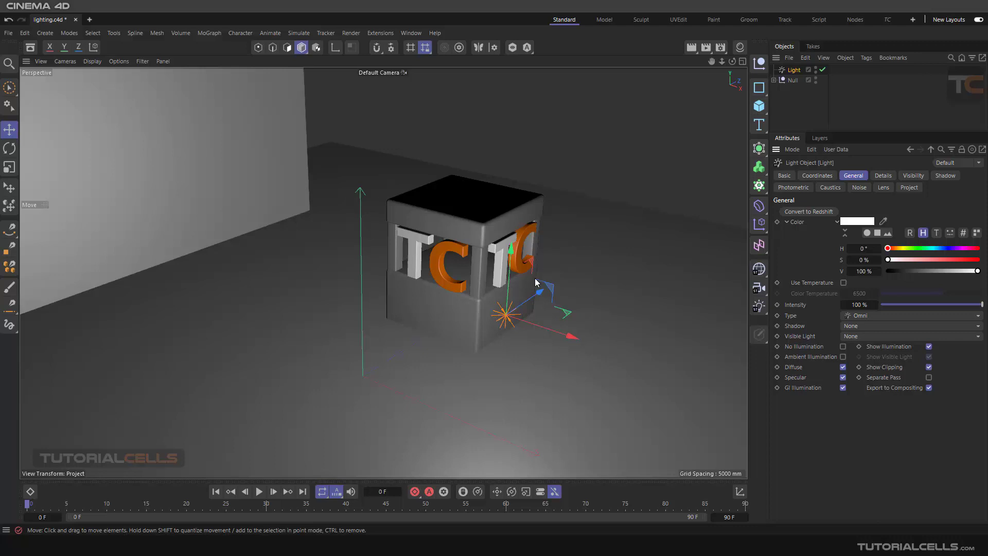
Step: Try the Spot type on the light and return it to Omni
mouse_move(526, 307)
left_mouse_down("alt")
mouse_move(502, 303)
mouse_move(525, 311)
left_mouse_up("alt")
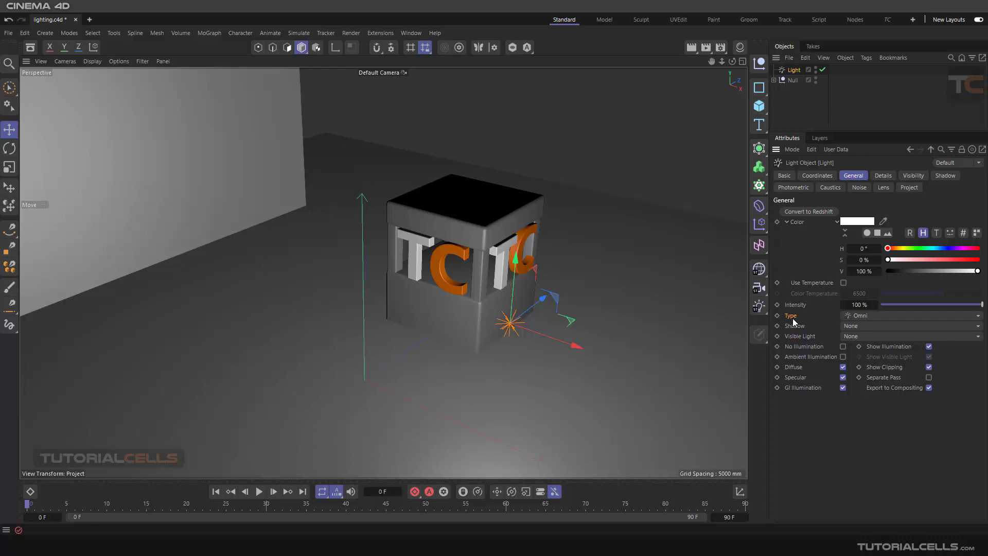
left_click(760, 312)
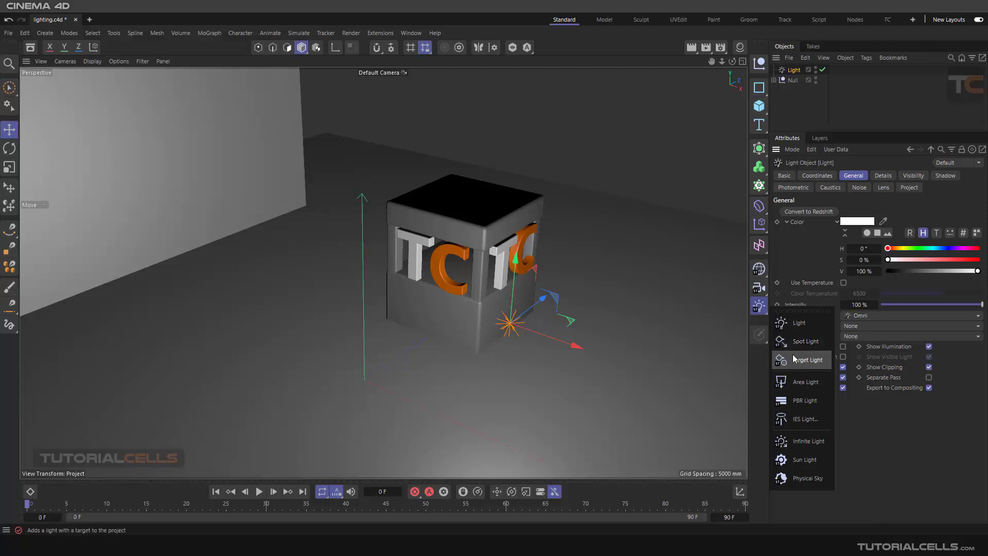
left_click(853, 425)
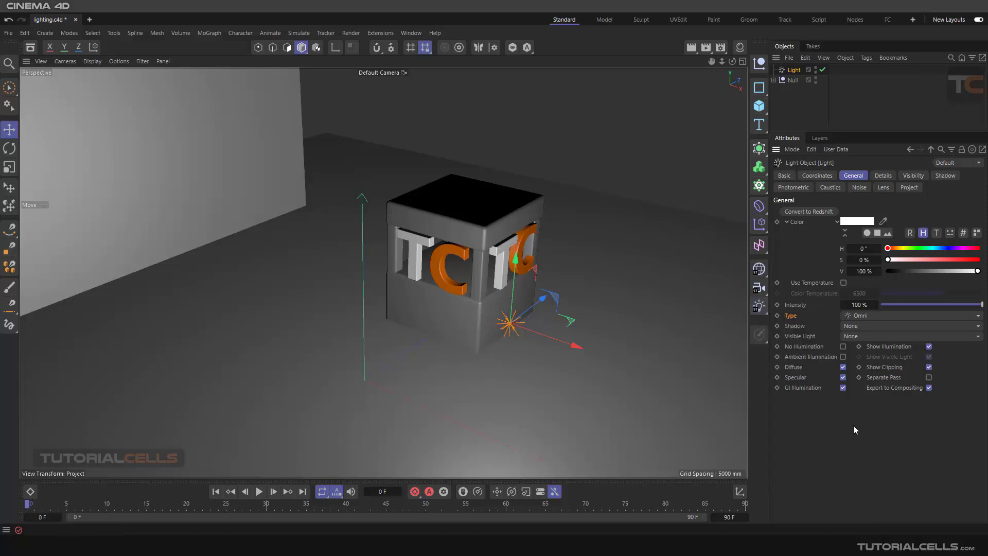
left_click(870, 315)
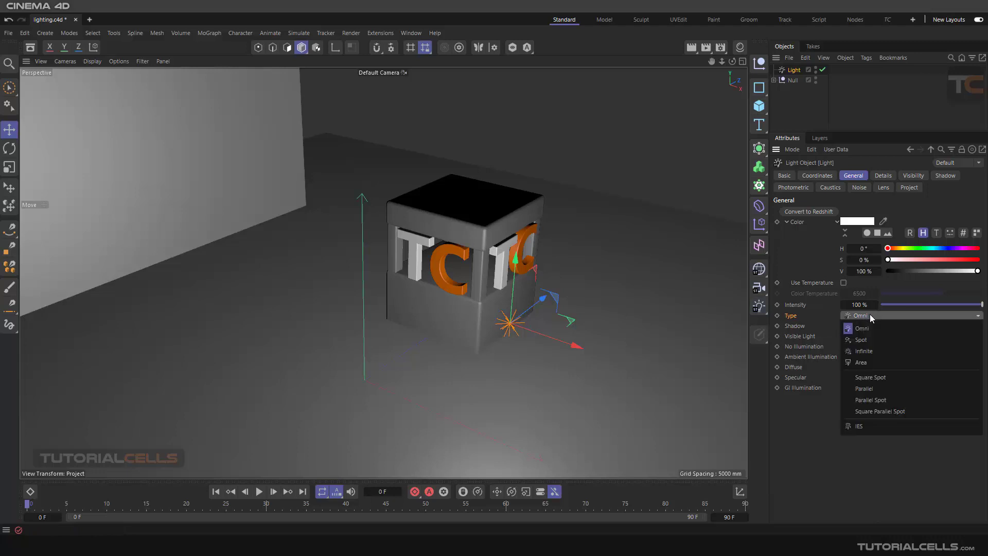
left_click(870, 339)
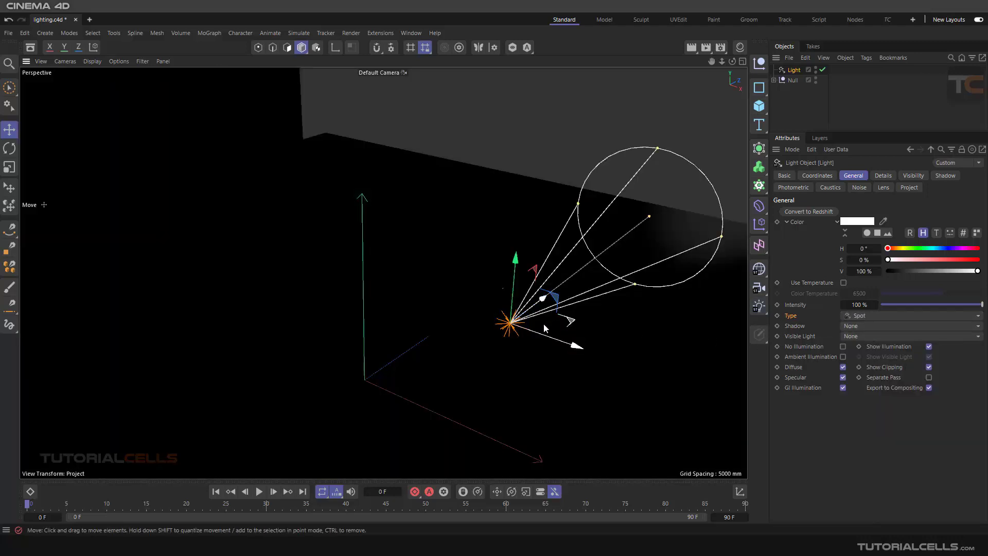
left_click_drag(537, 326, 465, 300, "alt")
left_click(876, 317)
left_click(873, 325)
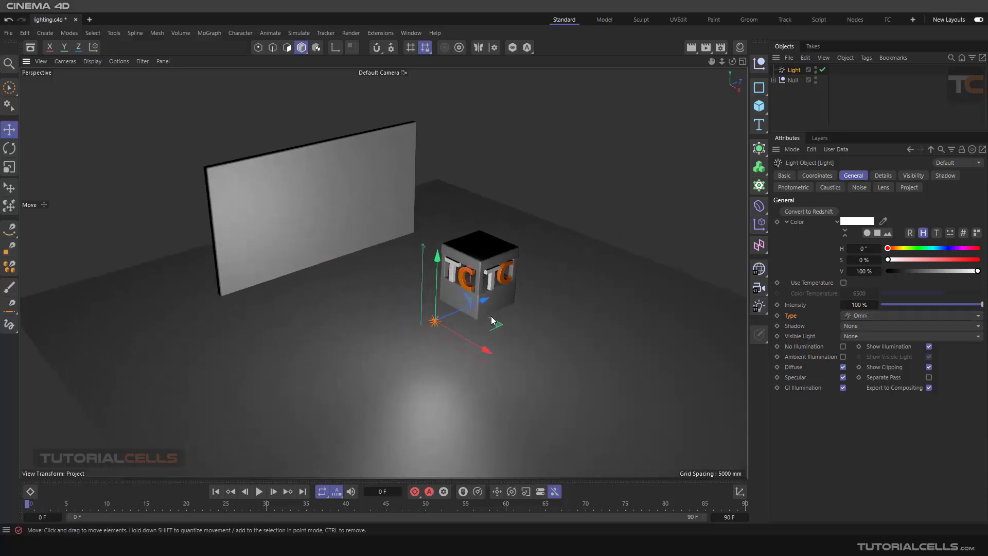
Step: Move the omni light around the scene and place it just in front of the TC cube's near lower corner
scroll(491, 316, "up", 2)
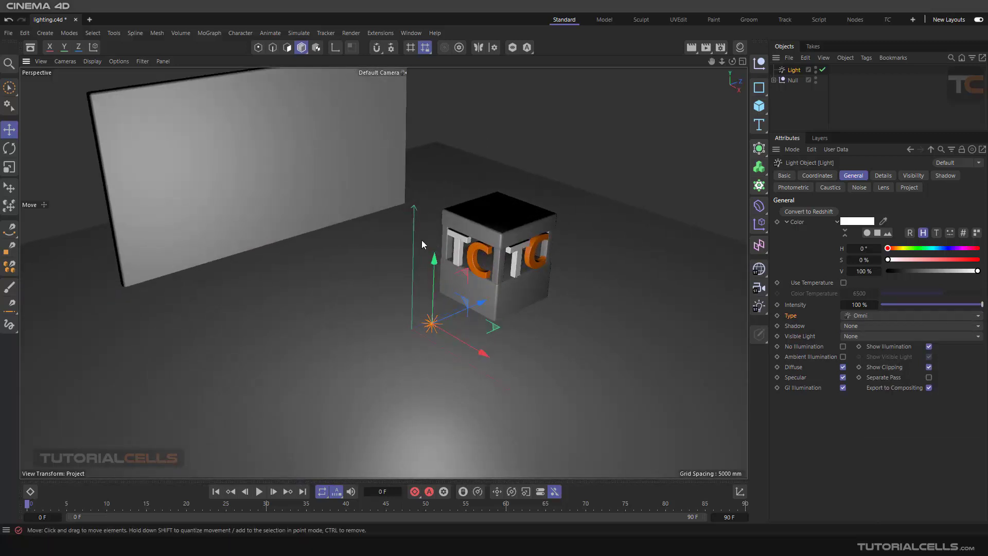
left_click_drag(478, 332, 316, 234)
left_click_drag(432, 305, 669, 242)
key("Delete")
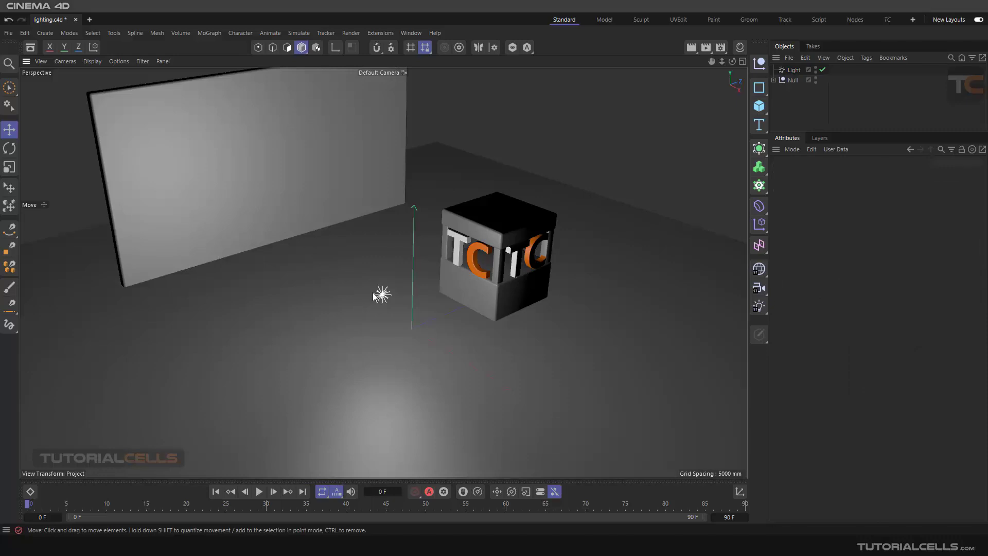
left_click(388, 302)
left_click(385, 301)
left_click_drag(395, 301, 573, 352)
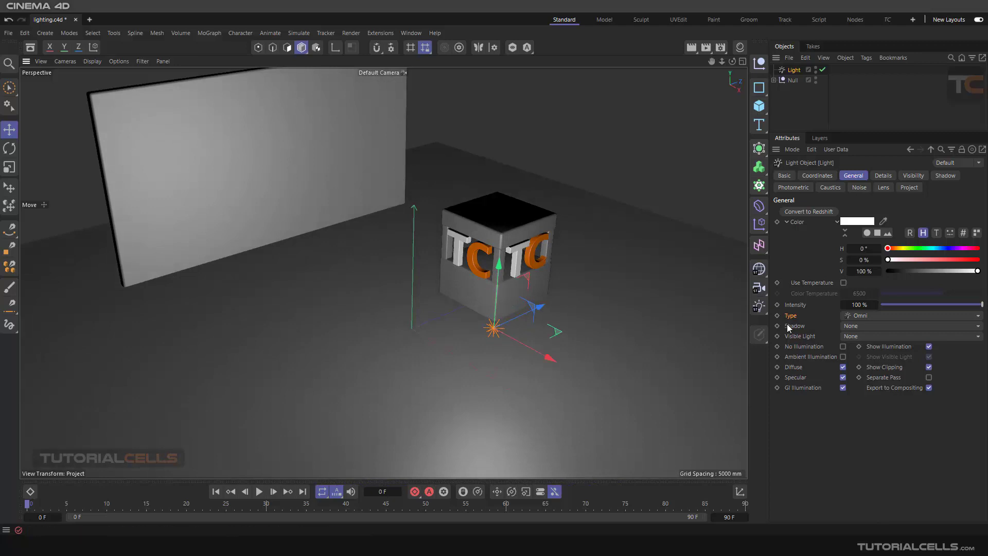
left_click(856, 316)
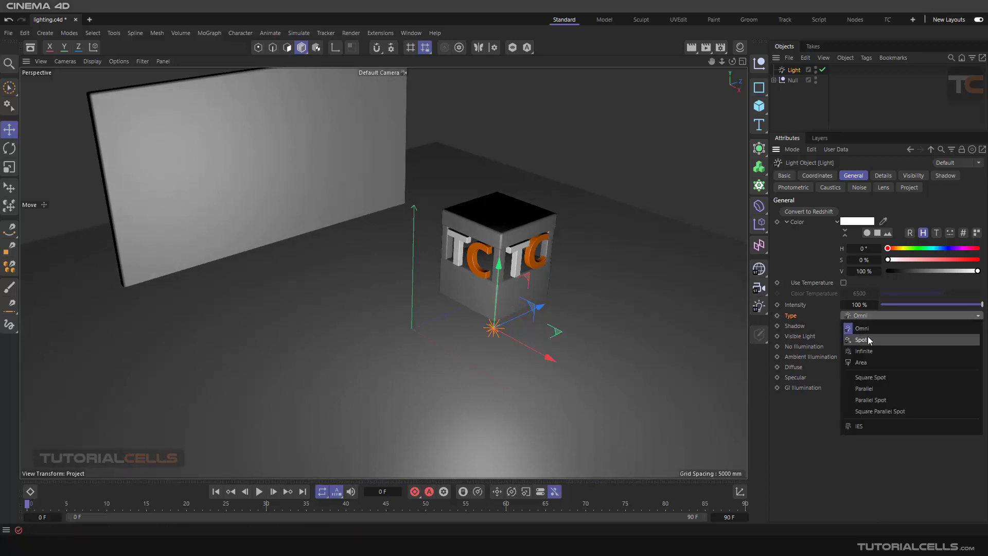
left_click(820, 427)
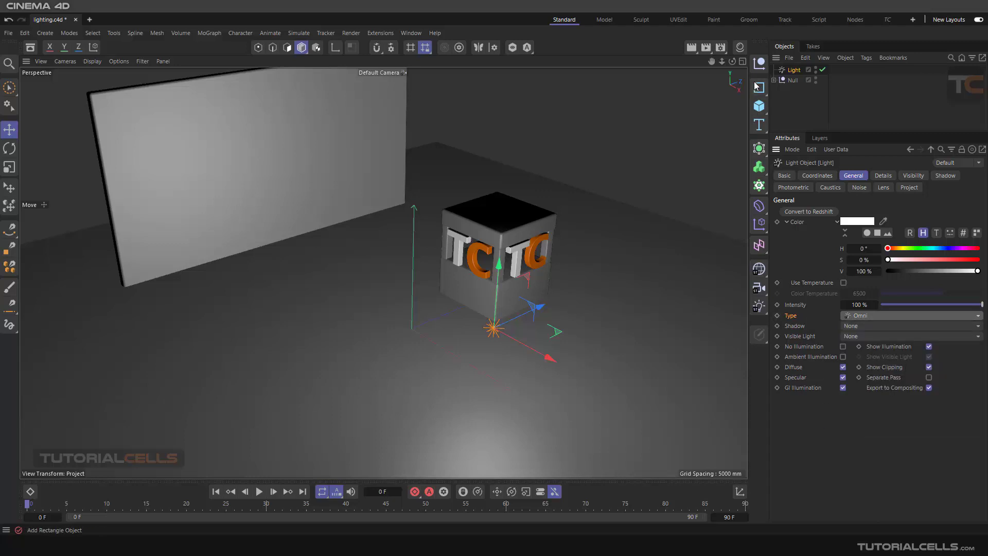
Step: Add a spot light to the scene, move it away from the TC cube and raise it above the floor
left_click(760, 308)
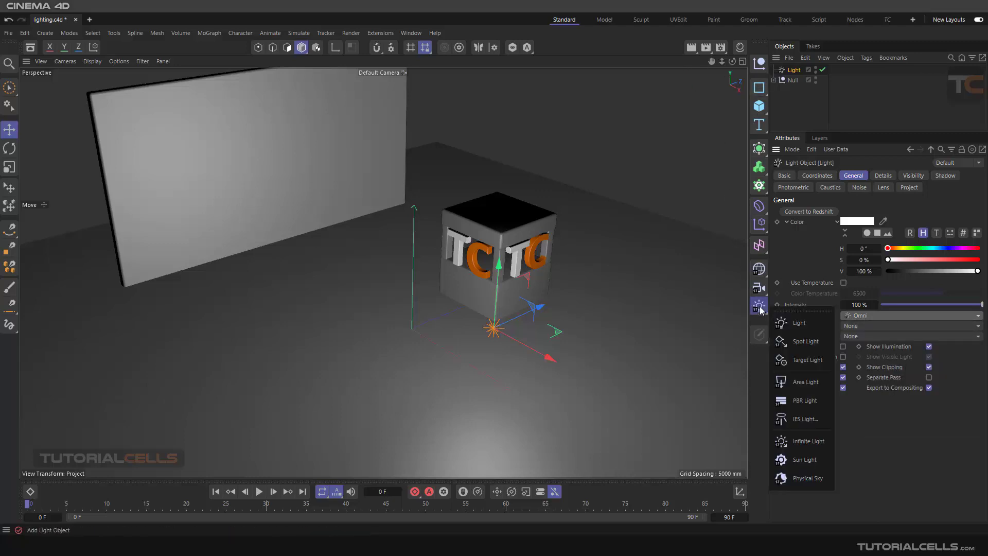
left_click(803, 342)
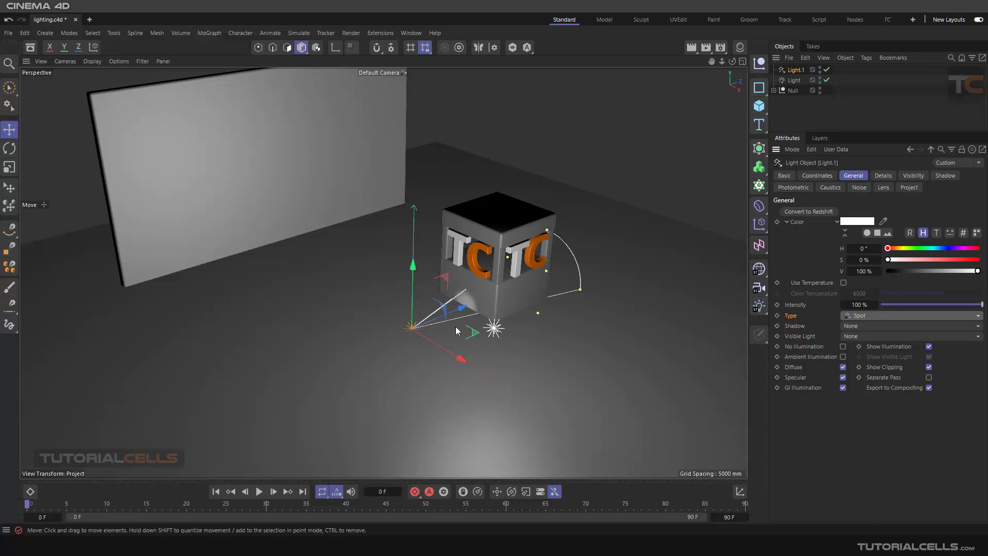
left_click_drag(456, 331, 428, 343)
left_click_drag(387, 283, 383, 260)
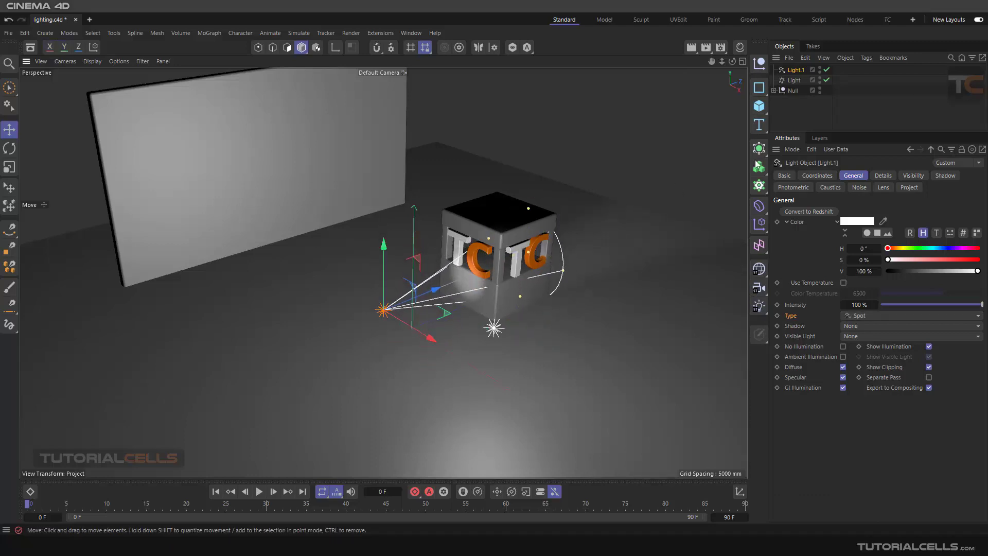
Step: Disable the omni light, then pull the spot light farther back from the TC cube and widen its cone
left_click(827, 80)
left_click_drag(432, 294, 393, 291)
left_click_drag(520, 290, 573, 320)
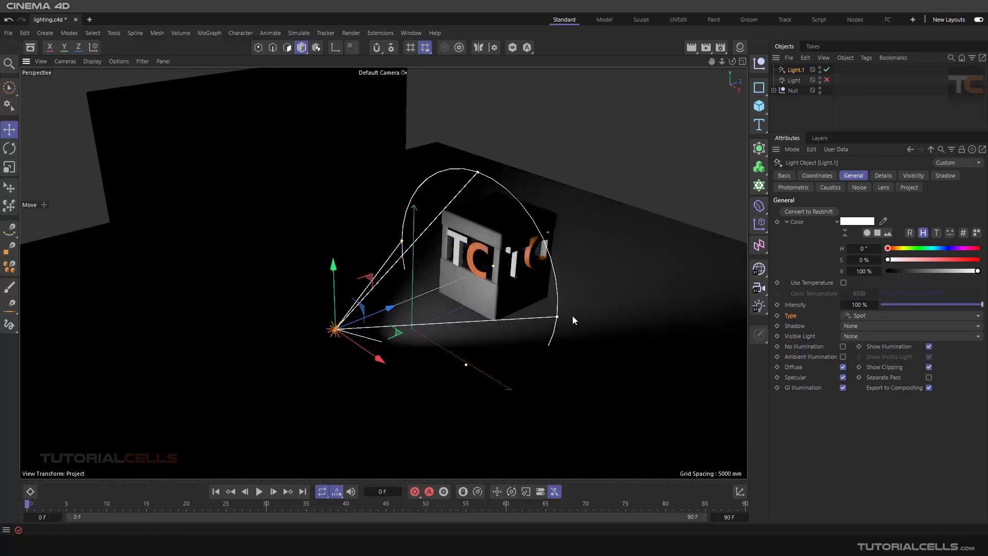
mouse_move(493, 266)
left_mouse_down()
mouse_move(533, 250)
mouse_move(495, 260)
left_mouse_up()
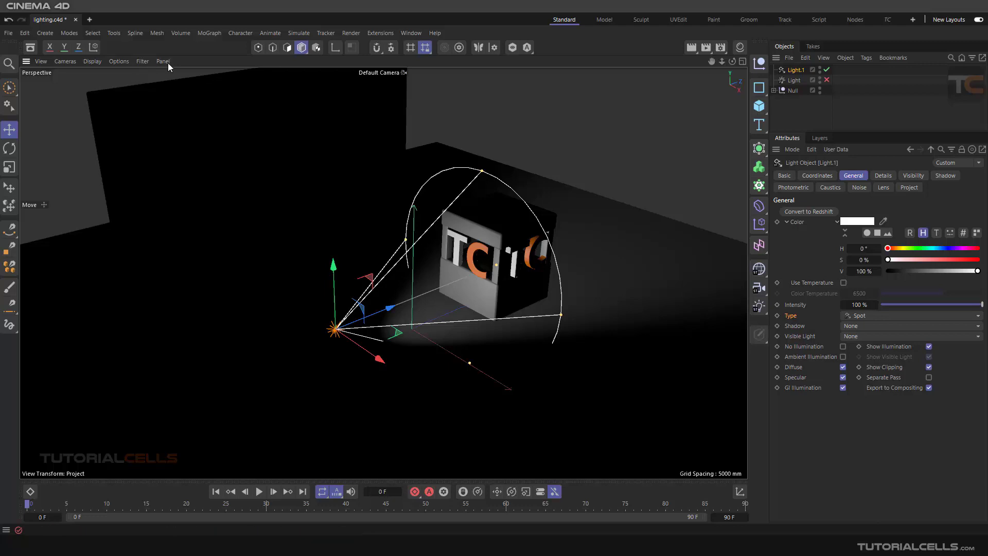
Step: Rotate the spot light slightly with the Rotate tool and lengthen its cone toward the TC cube
left_click(9, 130)
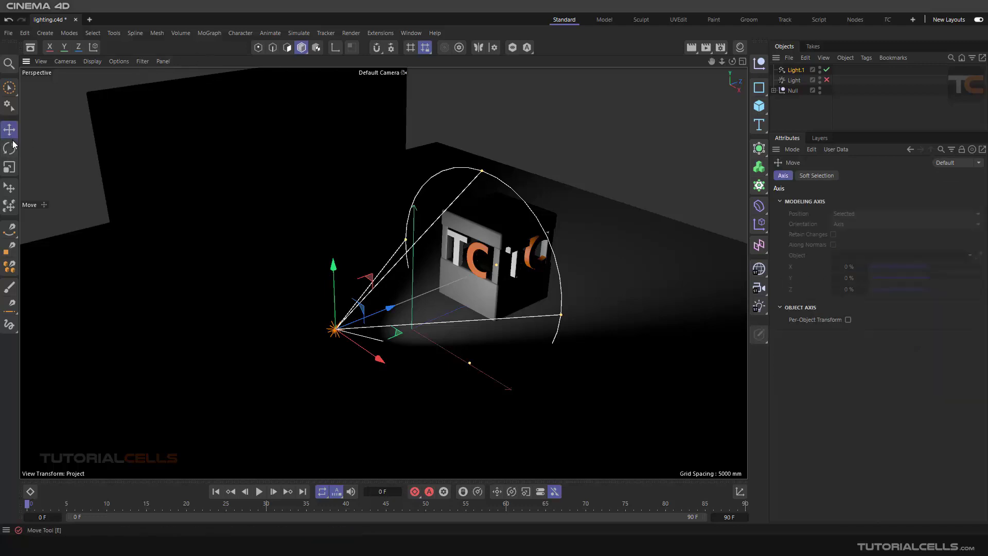
left_click(9, 148)
left_click_drag(346, 354, 406, 341)
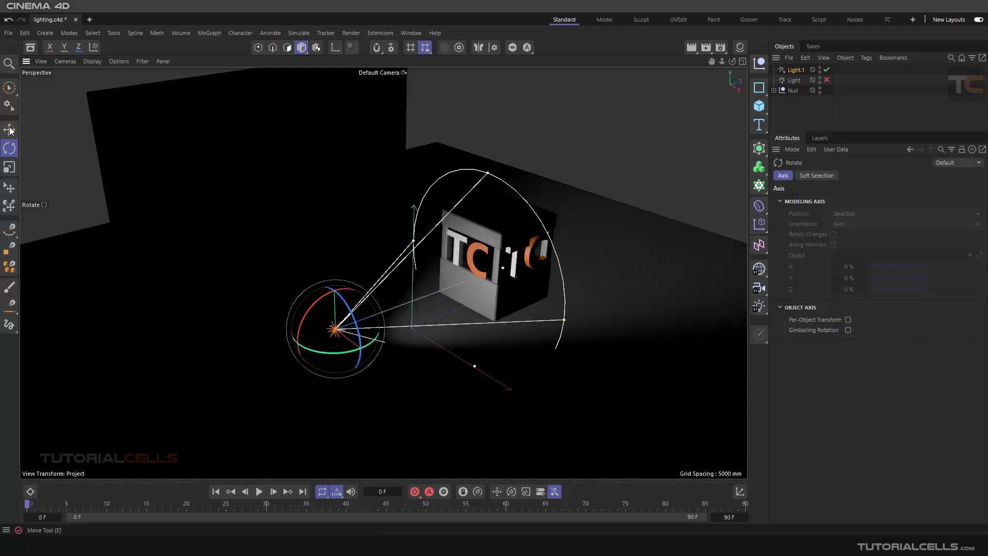
left_click(9, 129)
left_click_drag(517, 276, 512, 272)
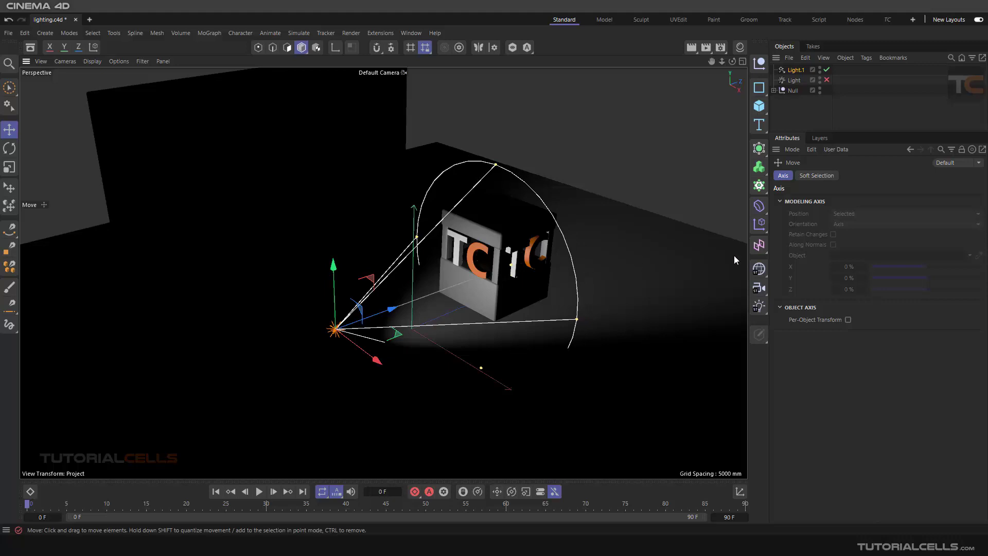
Step: Disable the spot light and delete both the spot and omni lights from the scene
left_click(827, 70)
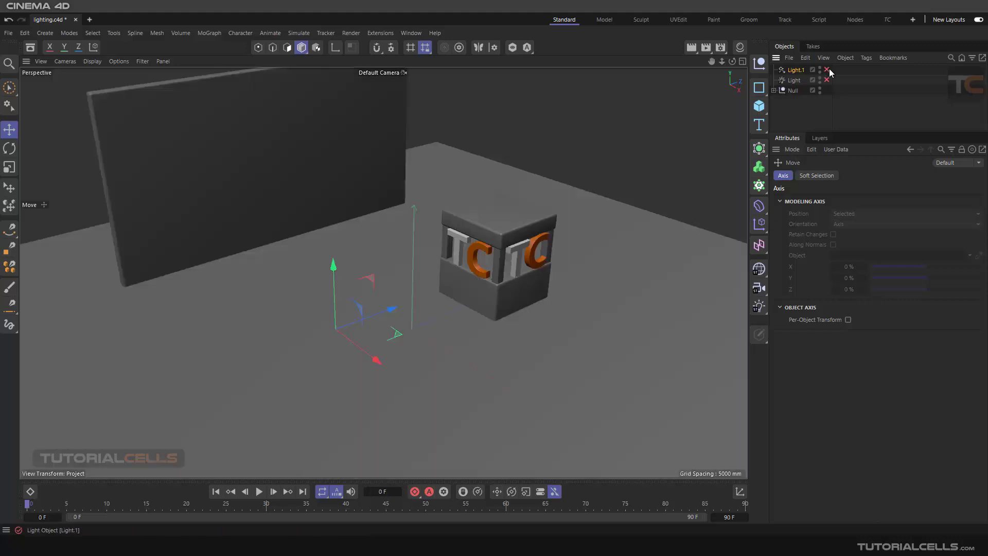
left_click(795, 80, "ctrl")
key("Delete")
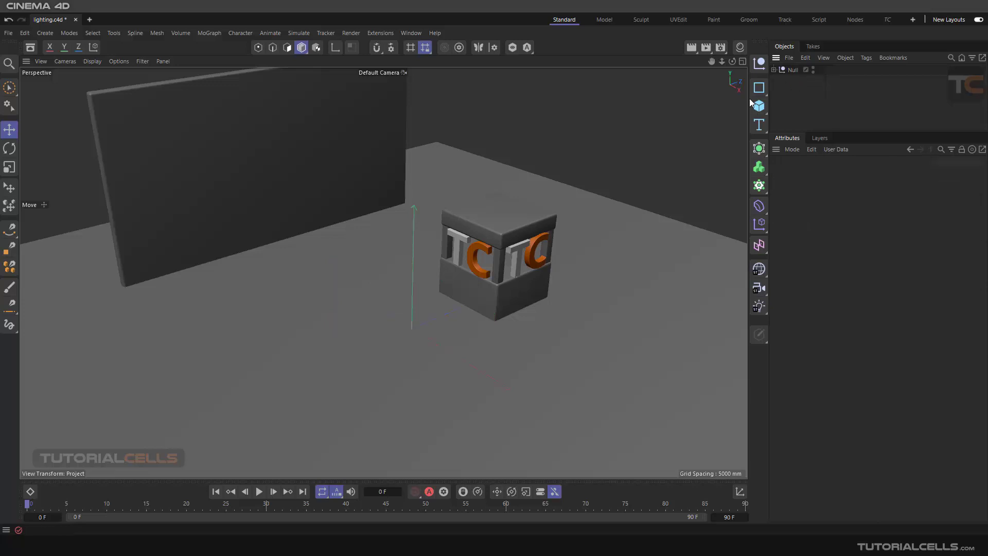
Step: Add a target light to the scene and move it higher and farther away from the TC cube
left_click(761, 306)
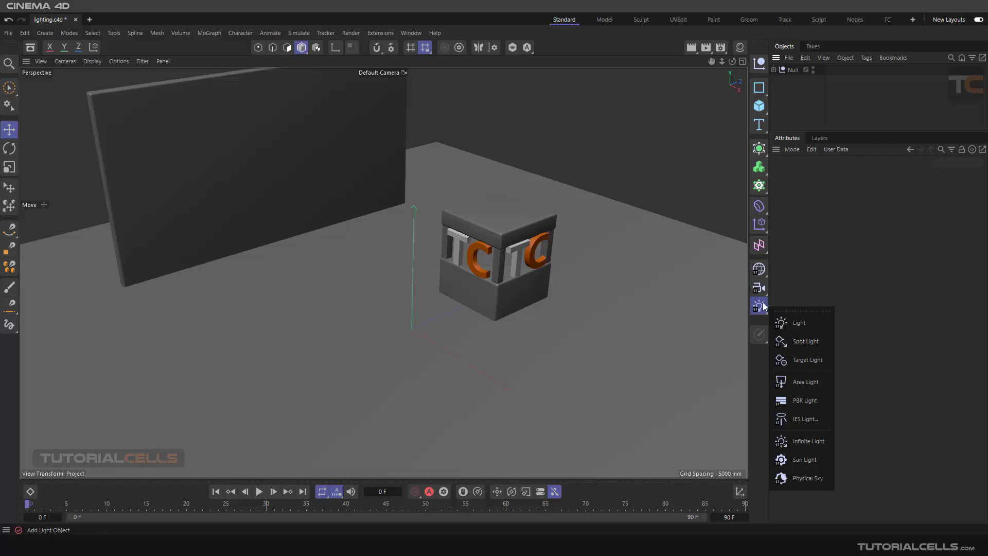
left_click(796, 364)
scroll(363, 286, "down", 3)
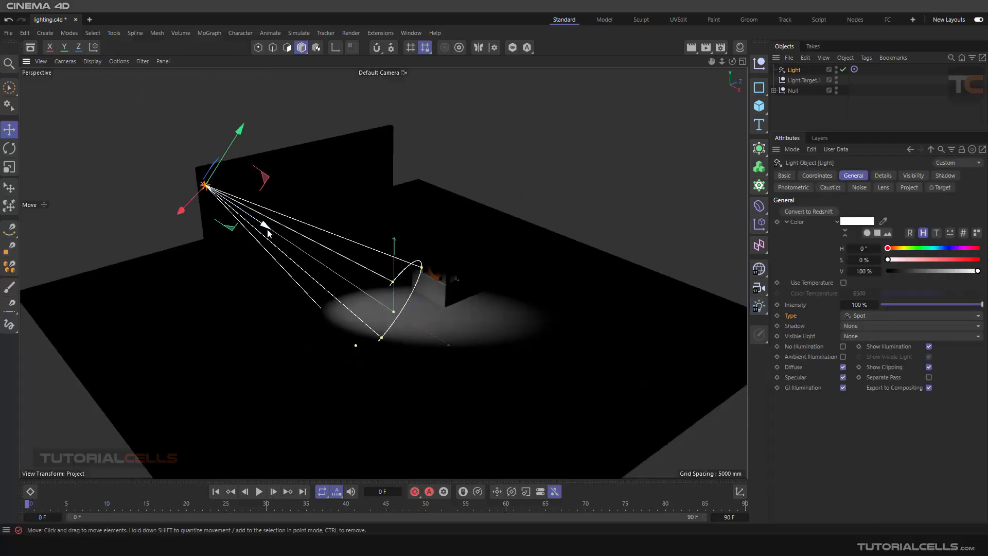
left_click_drag(268, 186, 253, 166)
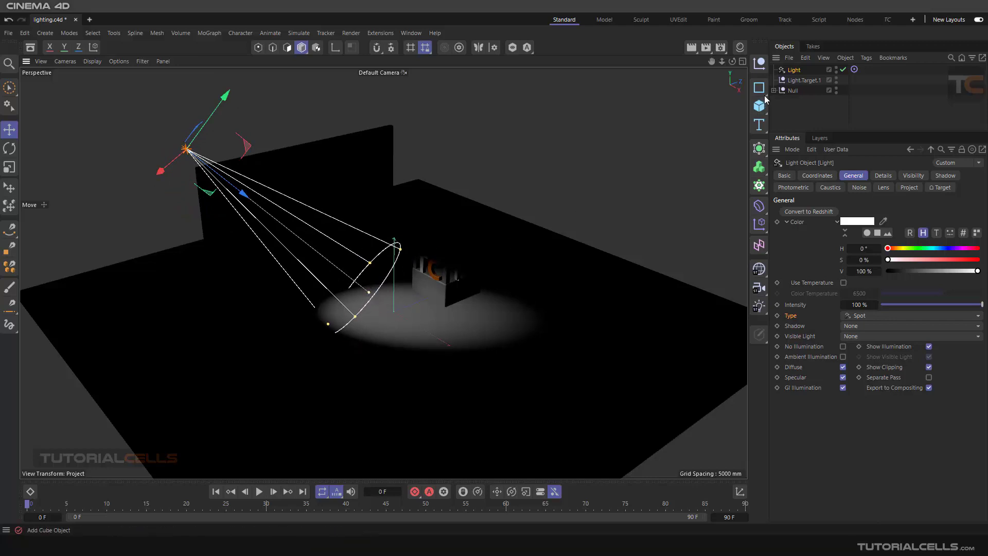
Step: Set the icon size of the object list to Large Icons
left_click(823, 57)
mouse_move(840, 79)
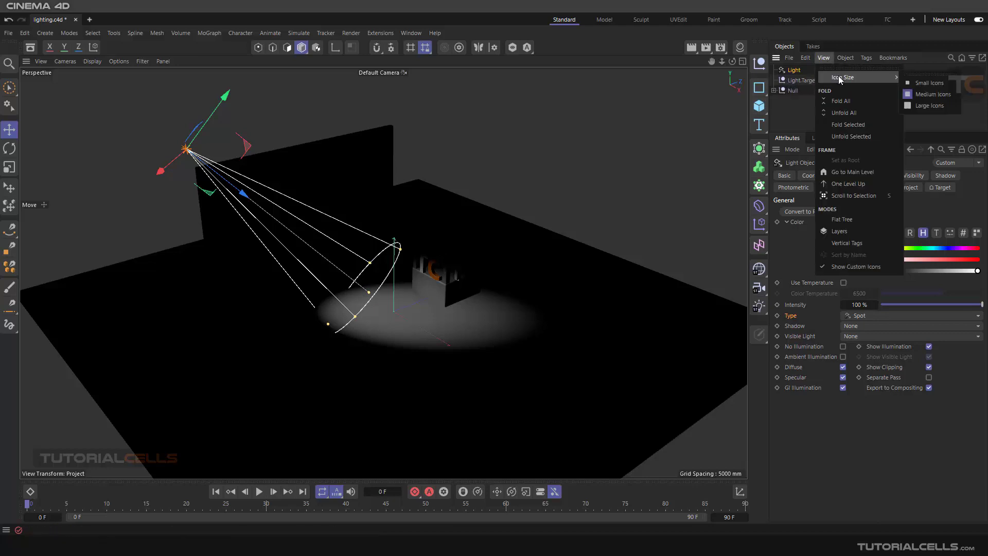
left_click(922, 105)
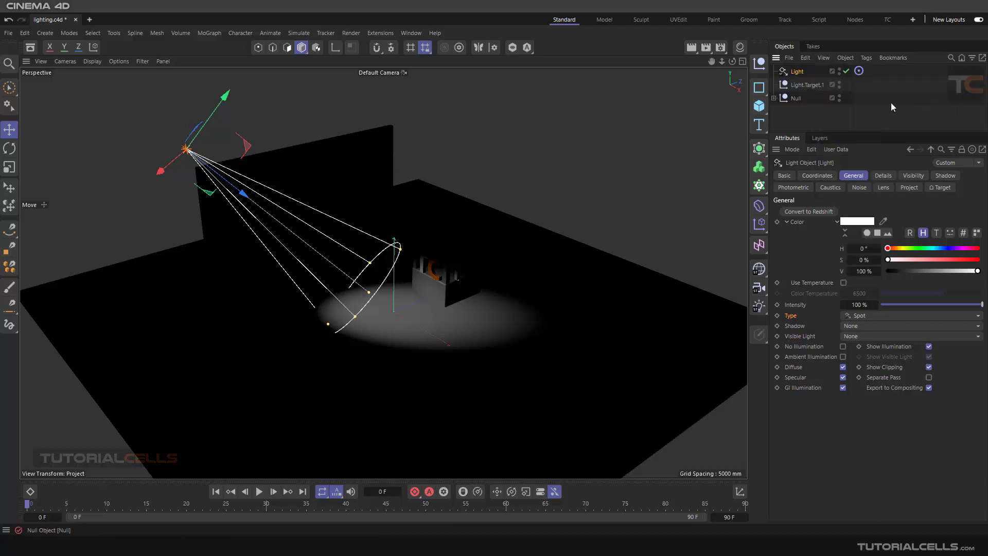
Step: Move the light's target null up to the TC cube and display it as a Sphere with a radius of 450 mm
left_click(798, 88)
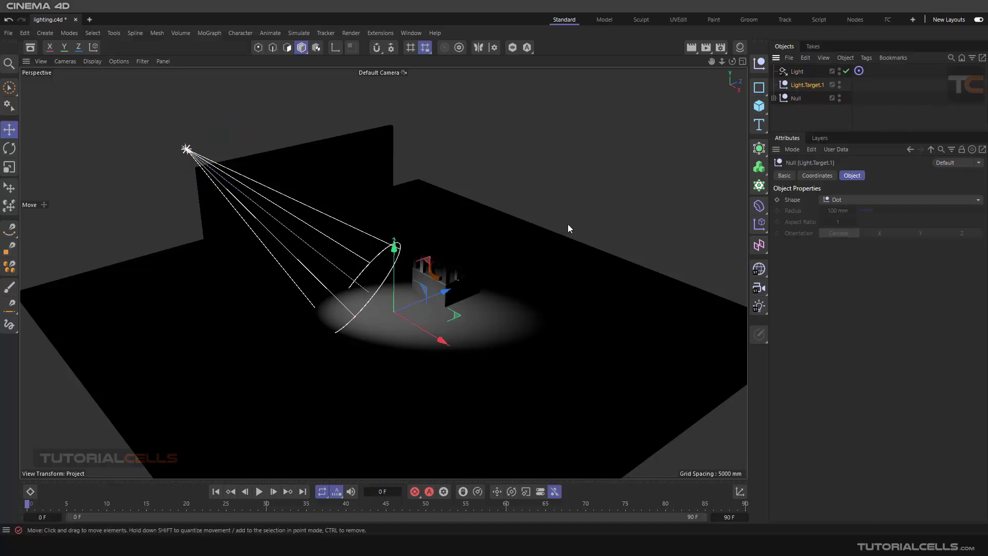
left_click_drag(454, 318, 508, 275)
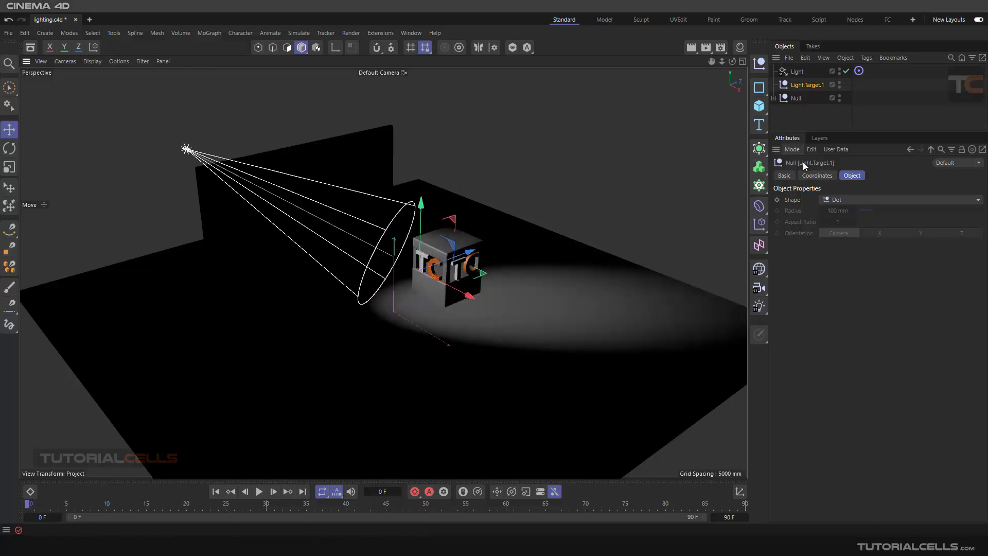
left_click(842, 200)
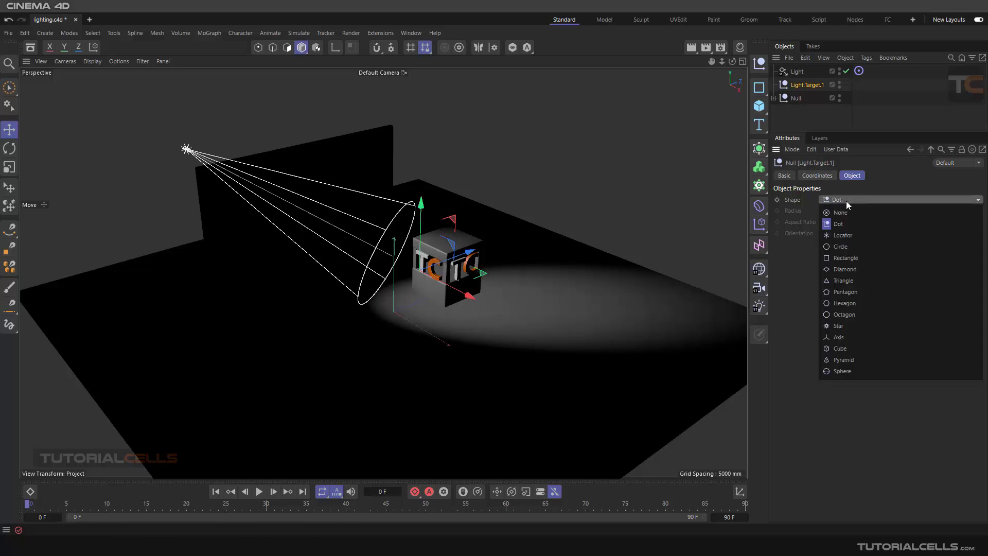
left_click(858, 348)
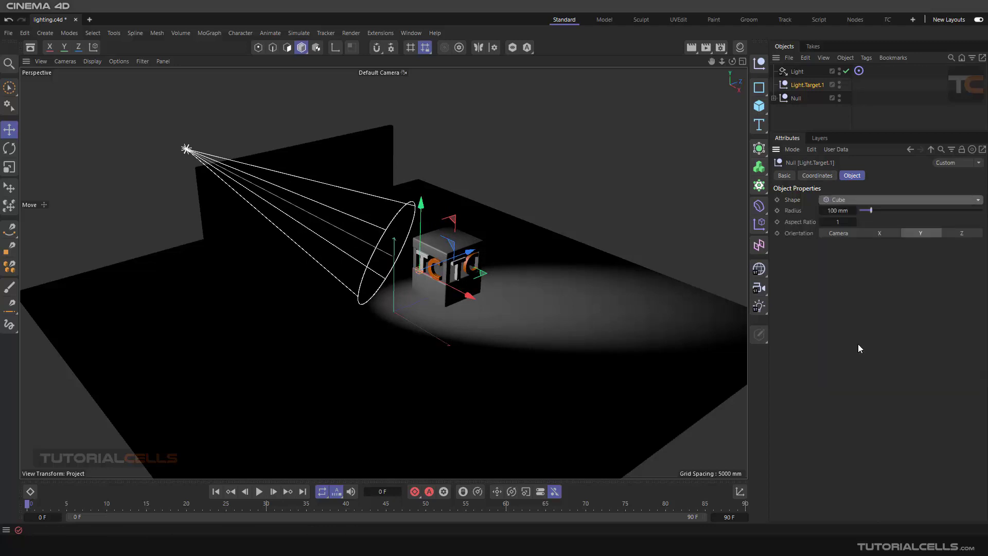
left_click(845, 199)
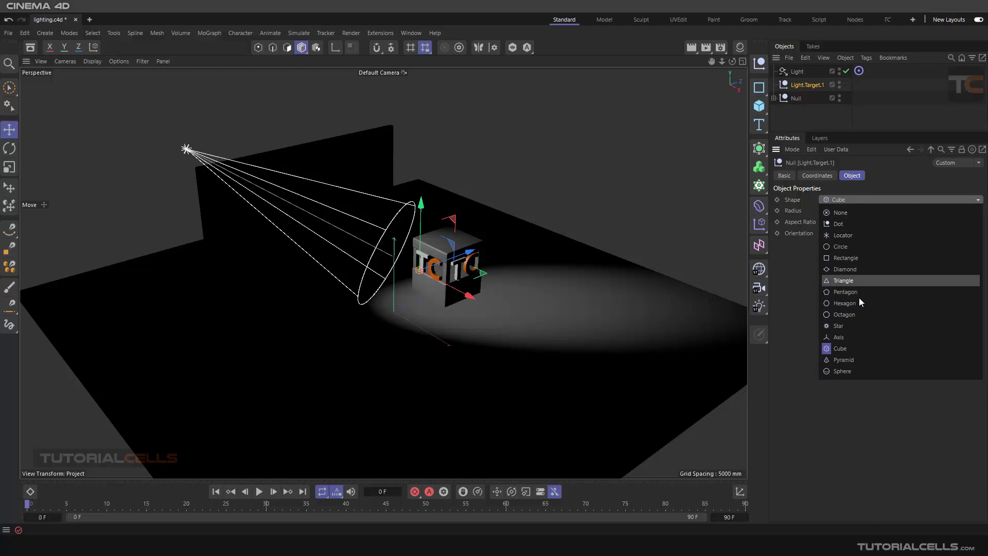
left_click(853, 370)
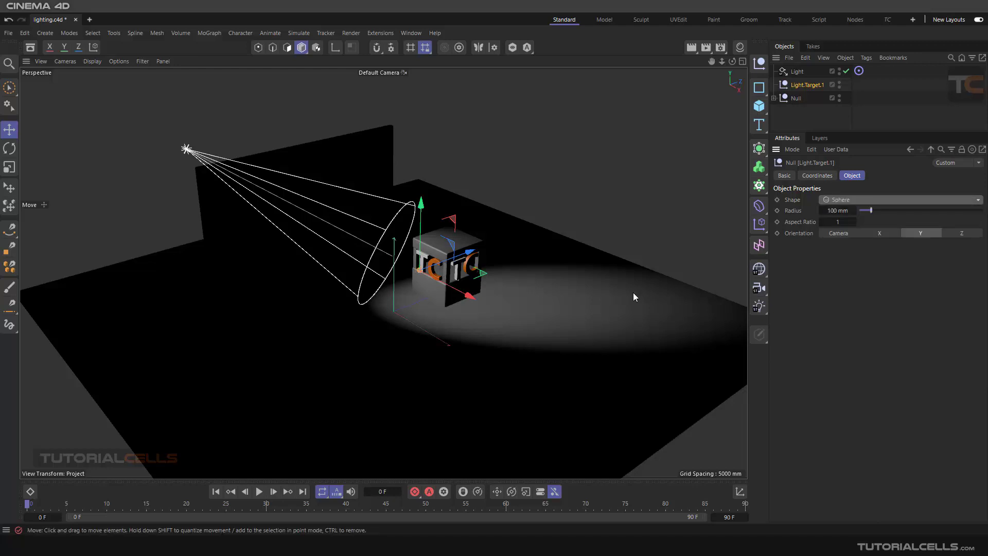
left_click_drag(871, 210, 910, 211)
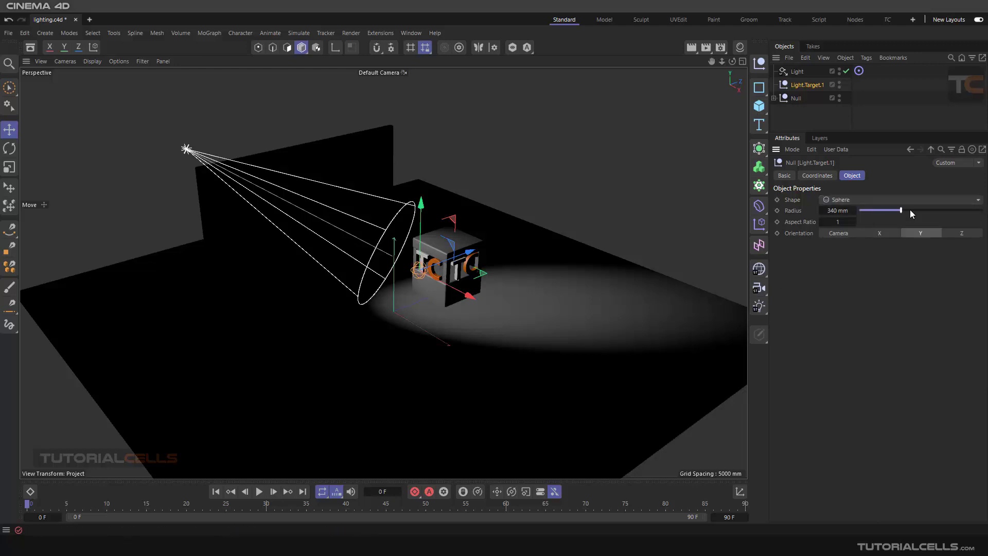
Step: Pick the target sphere in the viewport and shift it along the TC cube's front, then move the light closer to the cube
left_click(536, 242)
left_click(422, 279)
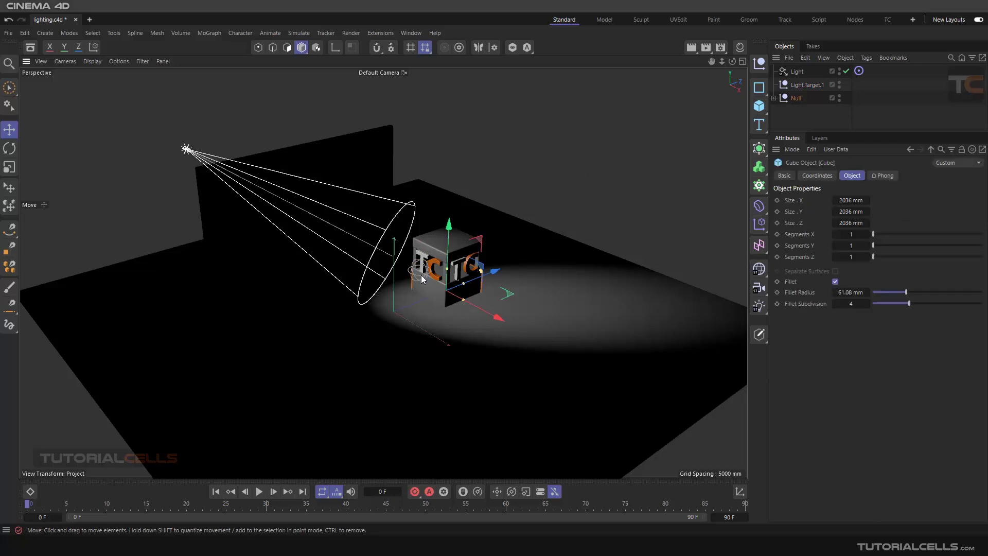
left_click(416, 273)
left_click_drag(465, 273, 497, 279)
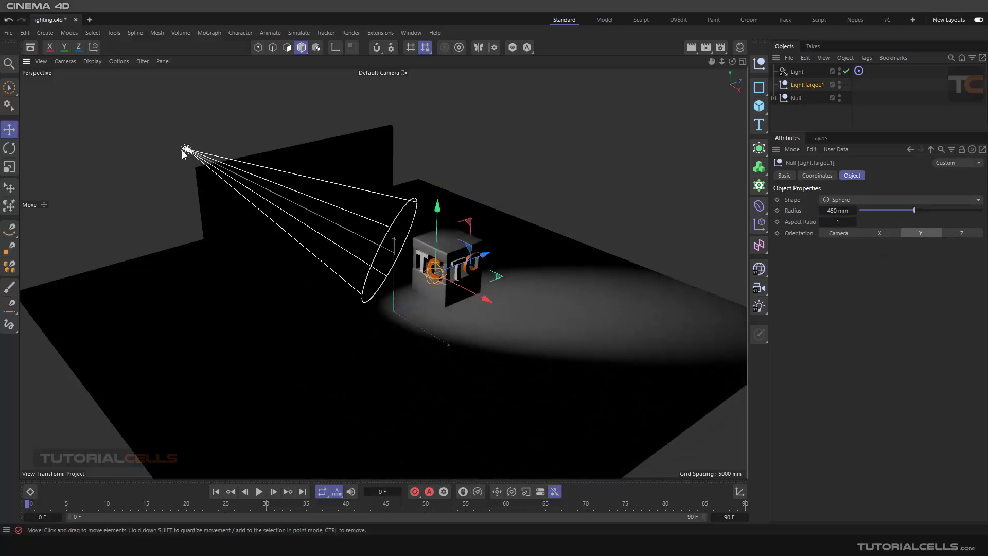
left_click(187, 150)
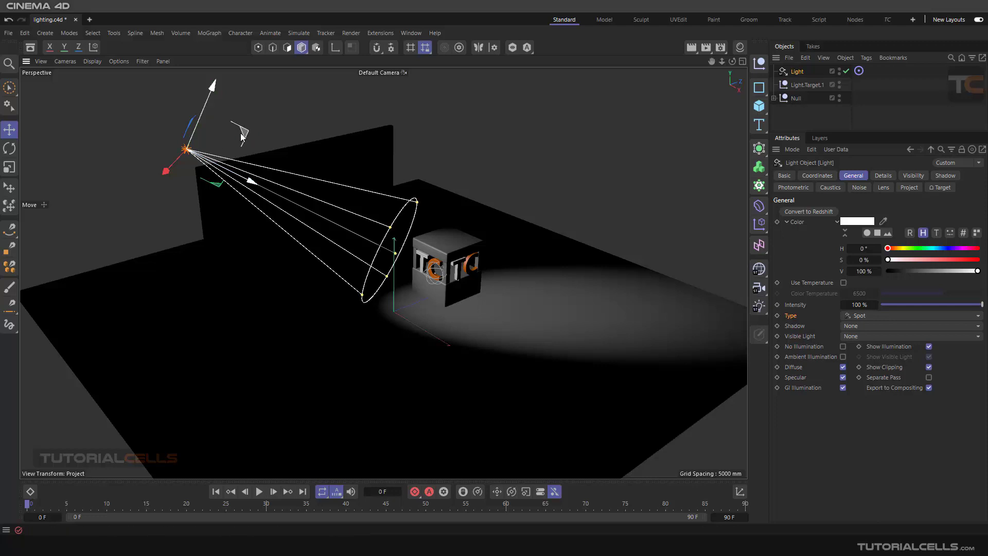
left_click_drag(245, 136, 285, 141)
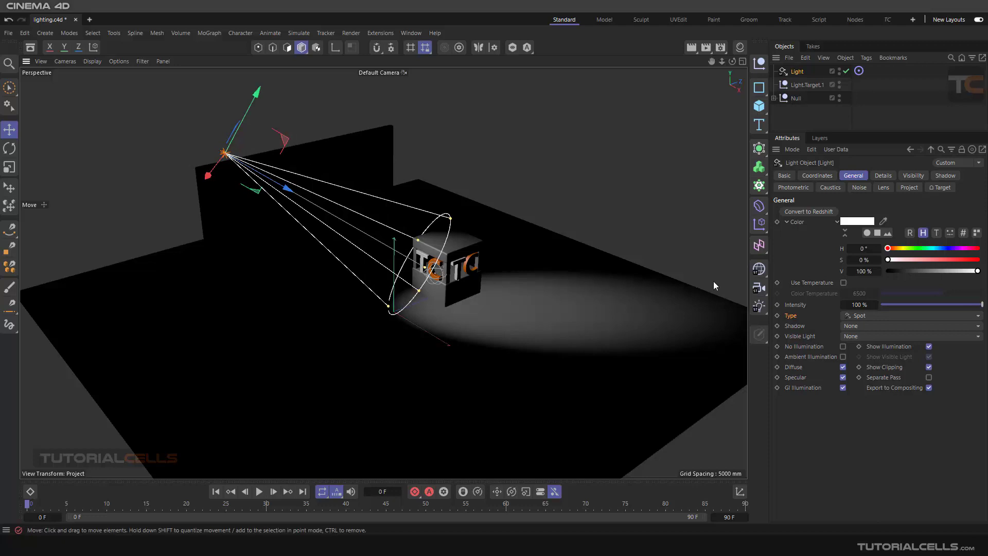
Step: Show the light's Target Expression tag properties, then delete the target light together with its target null
left_click(797, 84, "ctrl")
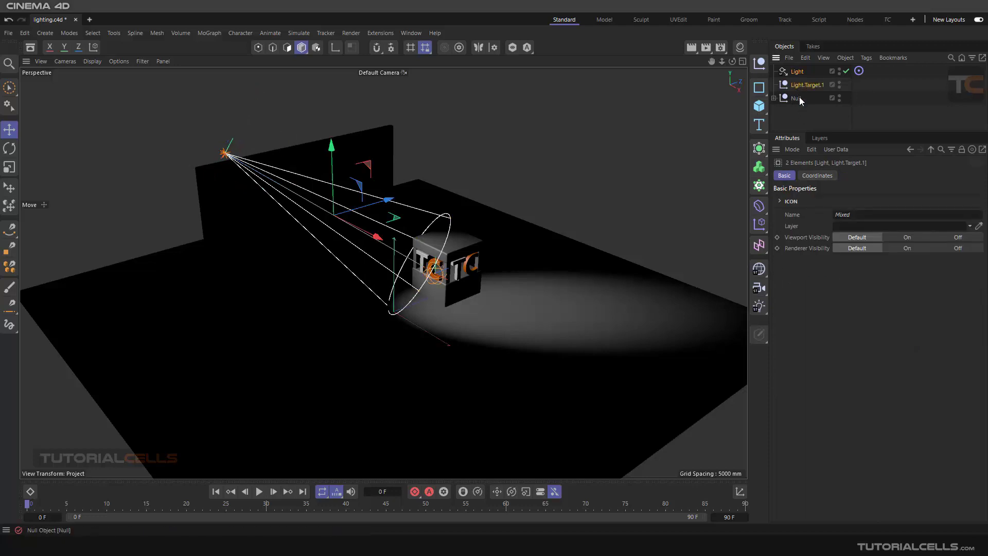
left_click(859, 72)
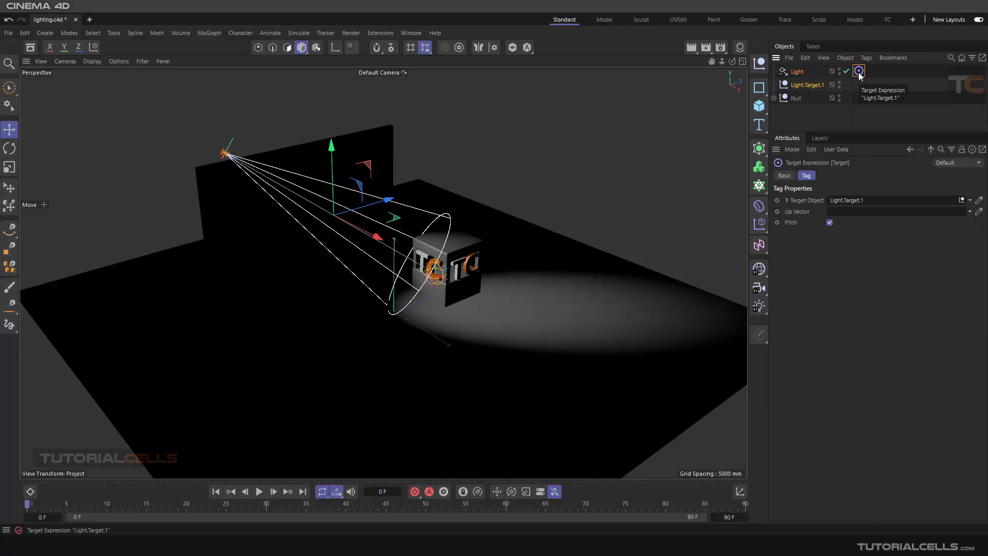
key("Delete")
left_click(799, 72, "ctrl")
key("Delete")
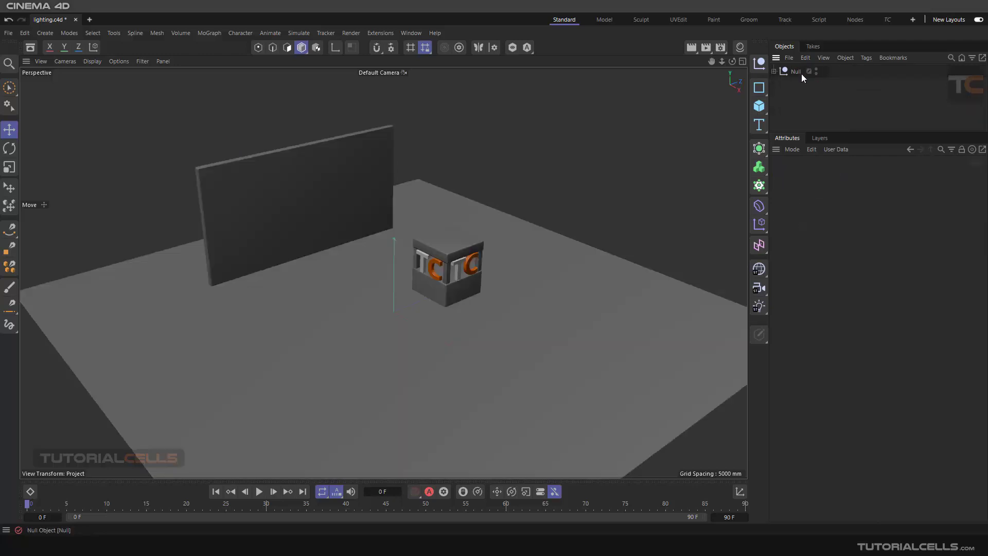
Step: Add an area light, raise it above the floor beside the TC cube and enlarge its rectangle
left_click(766, 311)
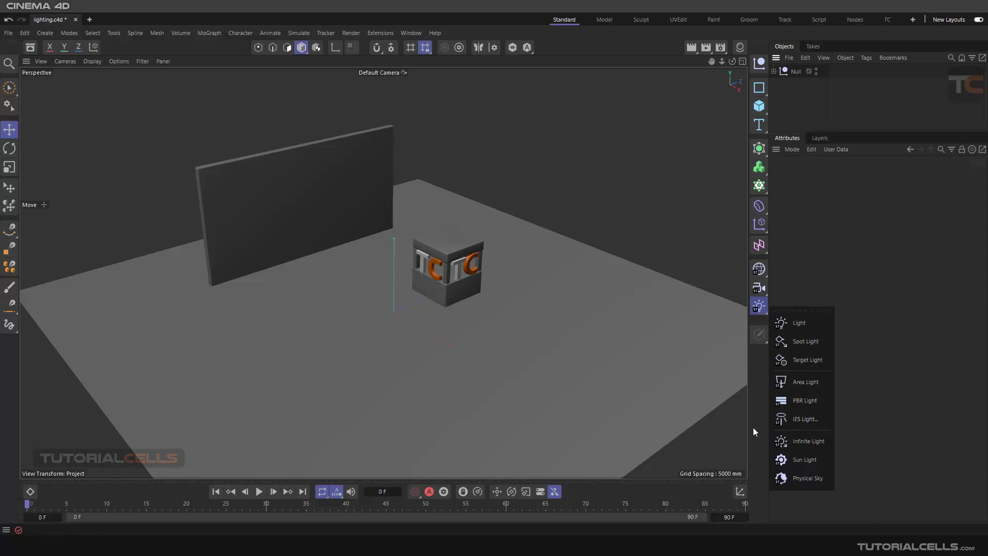
left_click(794, 384)
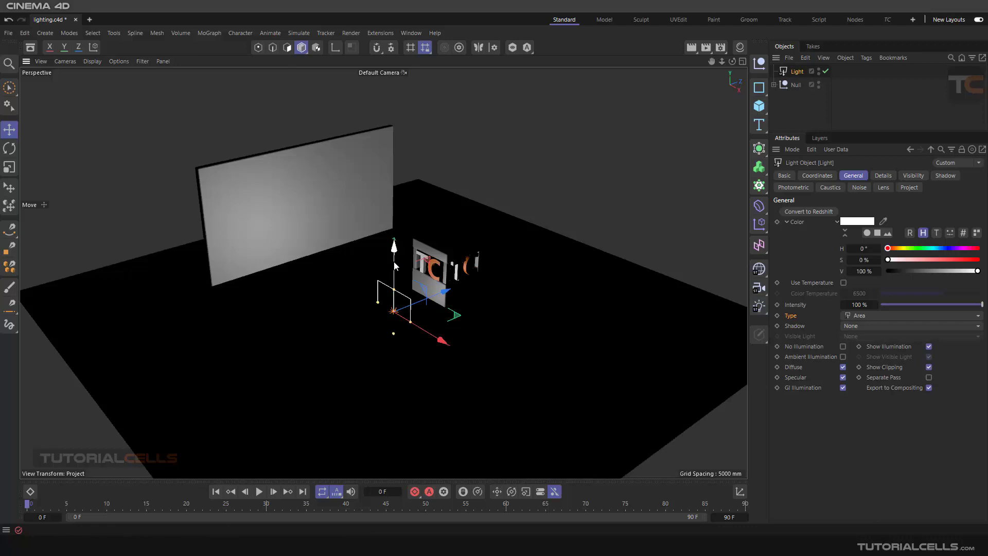
left_click_drag(400, 206, 418, 267, "alt")
left_click_drag(385, 225, 385, 207)
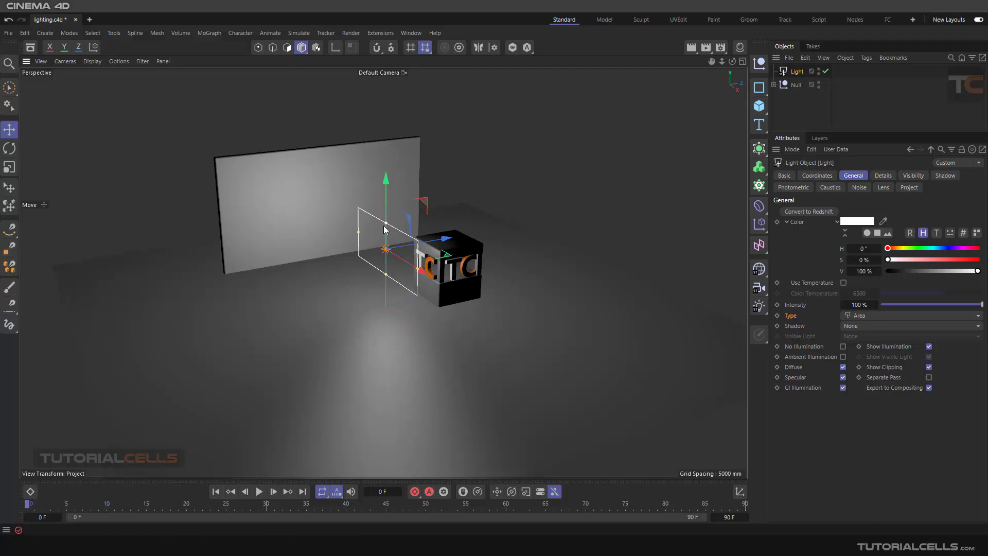
left_click_drag(379, 255, 401, 270, "alt")
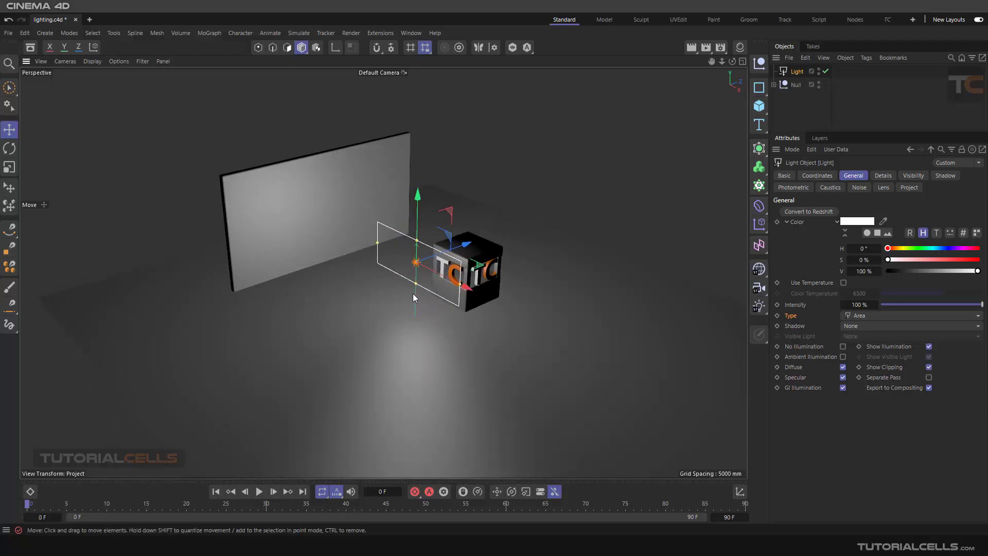
Step: Render the viewport to examine how the area light illuminates the wall, floor and TC cube
left_click_drag(417, 241, 467, 209)
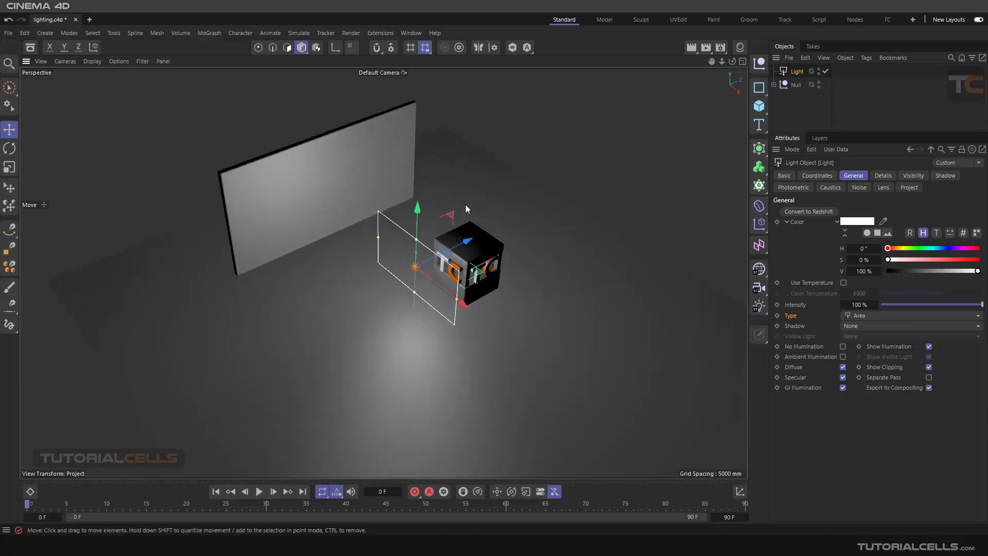
left_click(692, 48)
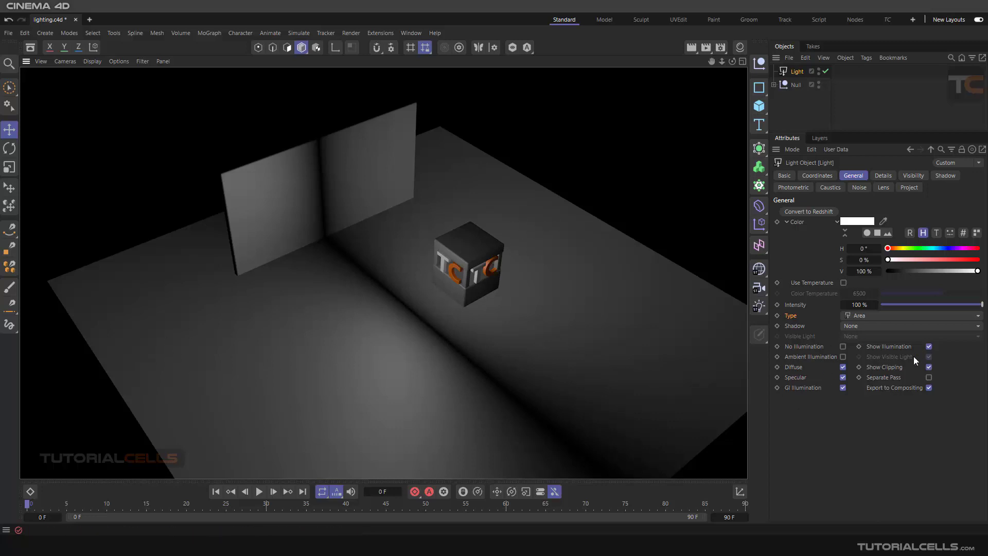
mouse_move(373, 345)
left_mouse_down("alt")
mouse_move(376, 329)
mouse_move(421, 303)
mouse_move(344, 330)
mouse_move(376, 338)
left_mouse_up("alt")
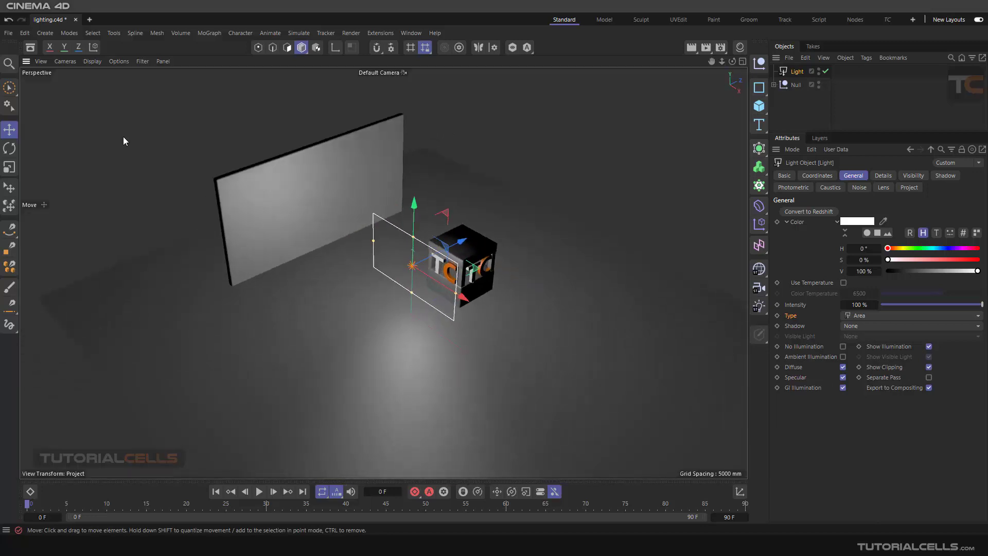
Step: Turn the area light about its vertical axis toward the wall and render the viewport
left_click(10, 148)
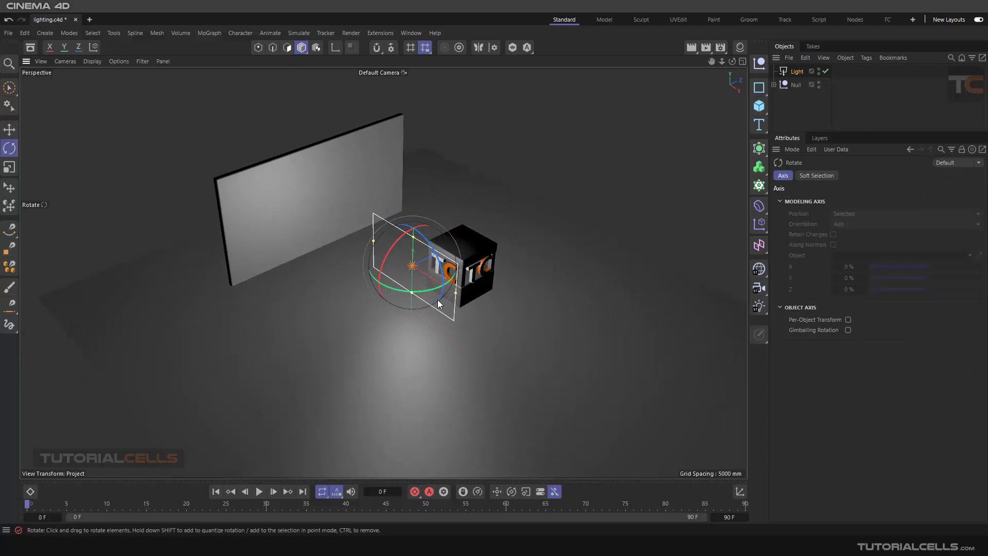
left_click_drag(424, 292, 342, 280)
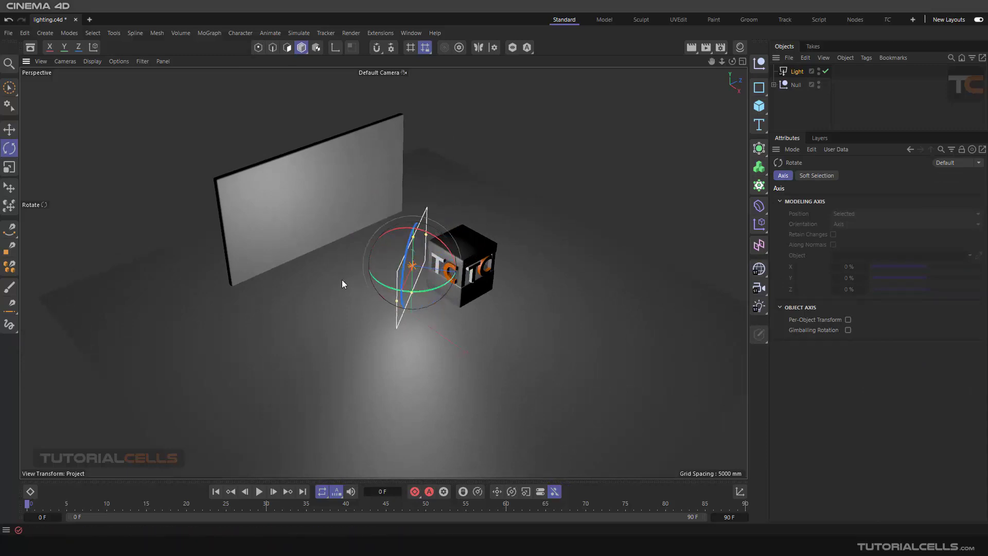
left_click(691, 48)
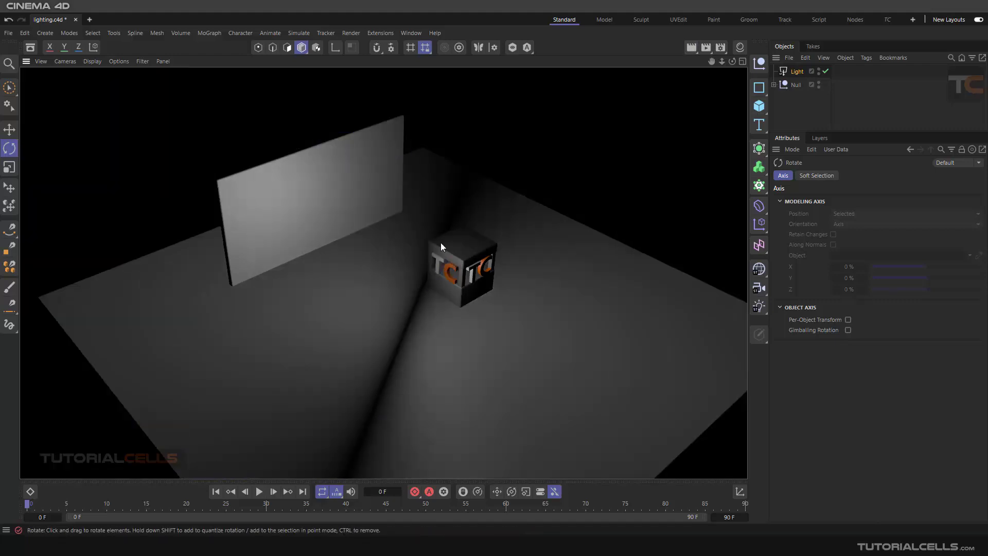
Step: Rotate the area light flat to face the floor, raise it high above the scene and render the viewport
left_click(796, 71)
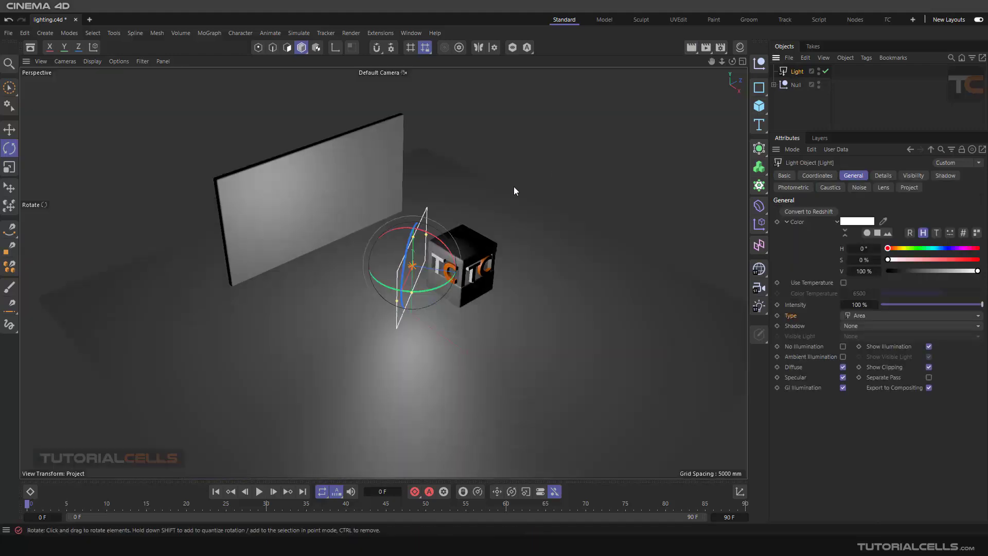
left_click_drag(435, 241, 461, 296)
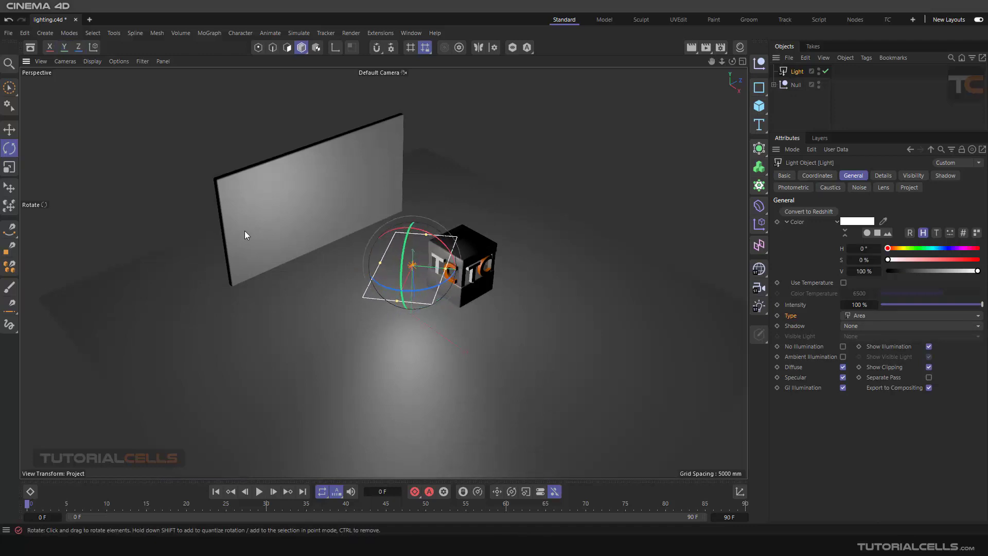
left_click(9, 130)
left_click_drag(422, 319, 405, 182)
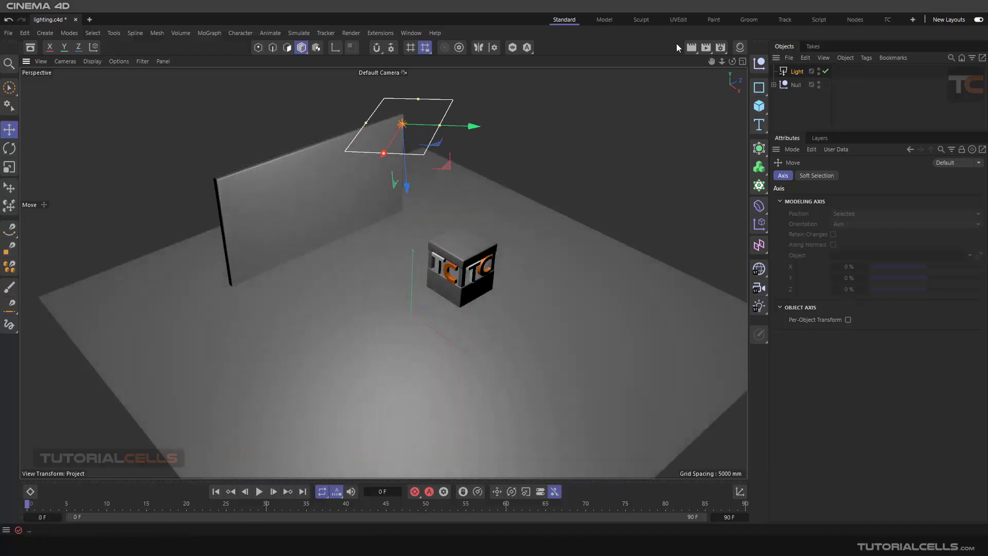
left_click(691, 47)
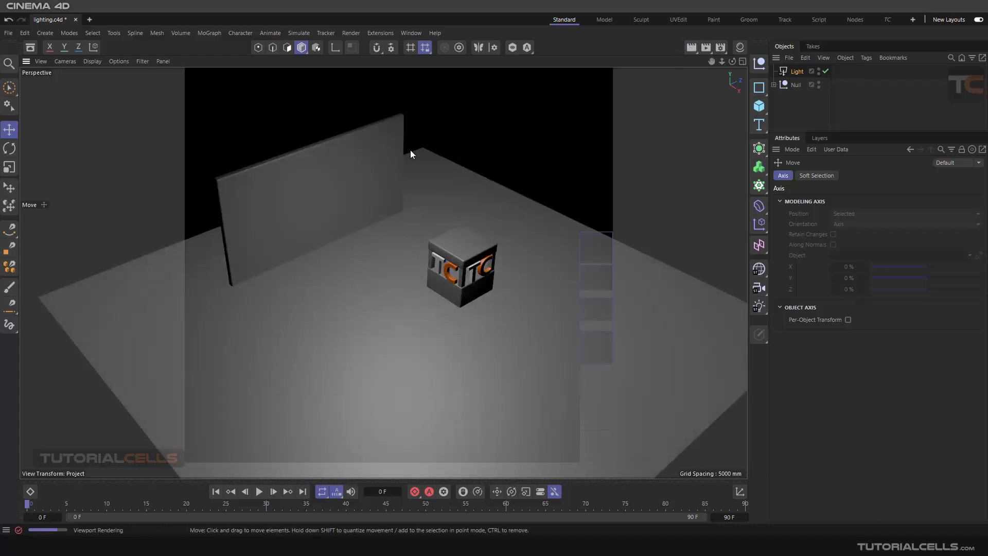
left_click(788, 73)
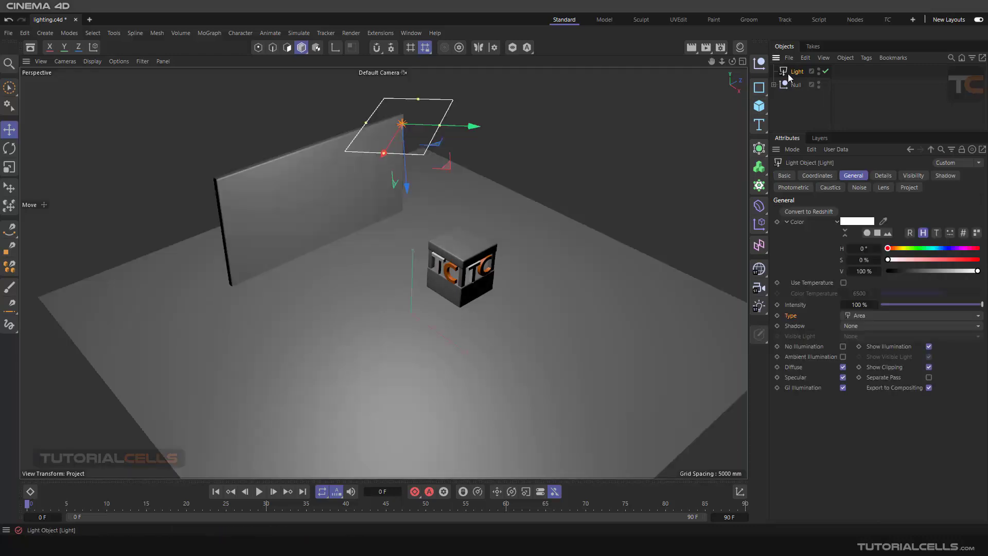
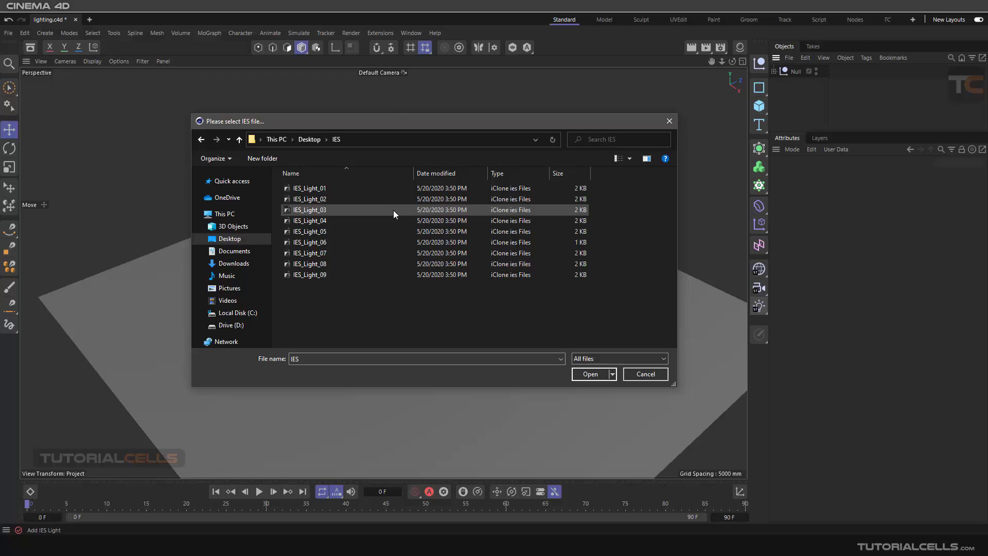
Step: Cancel the IES file selection, then view the IES light pattern sample image and close it
left_click(646, 374)
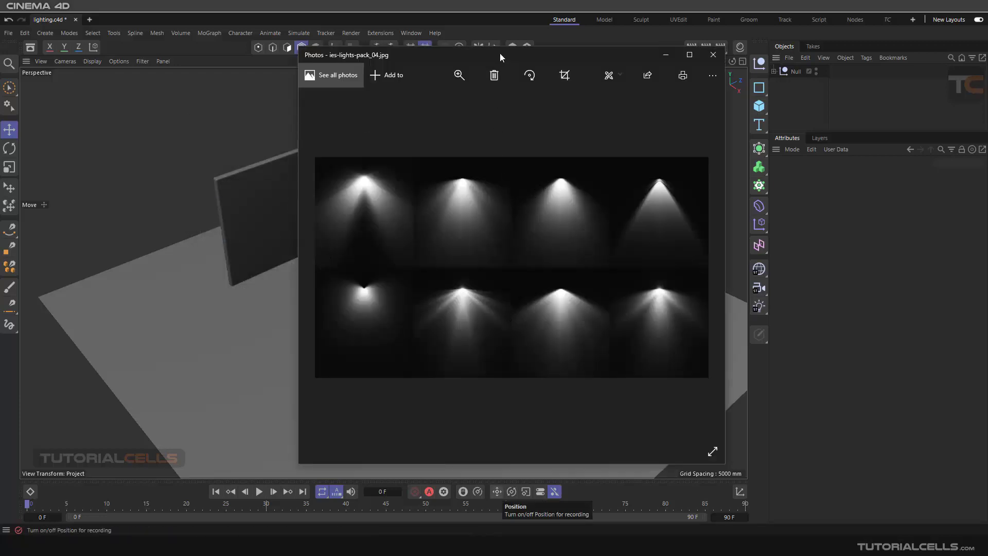
left_click_drag(500, 56, 499, 60)
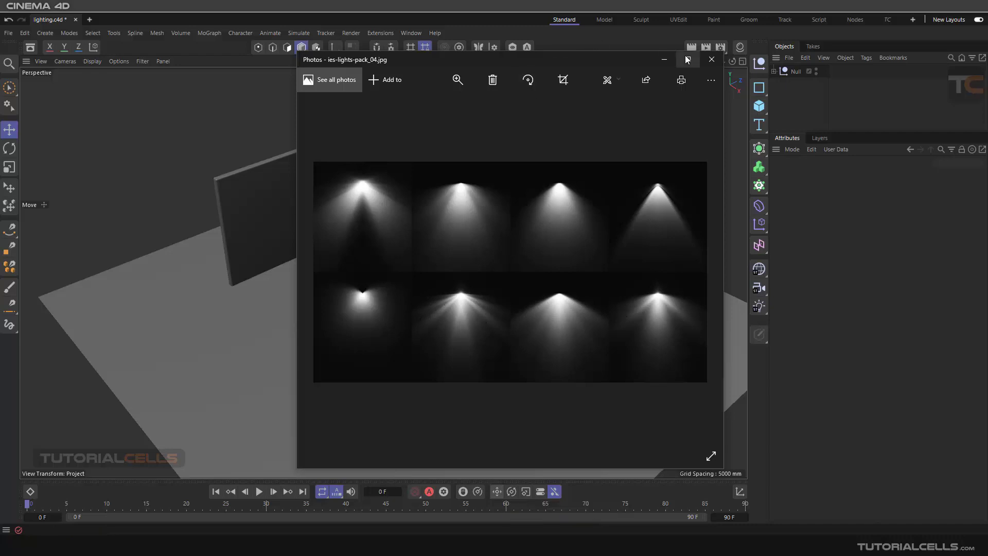
left_click(712, 60)
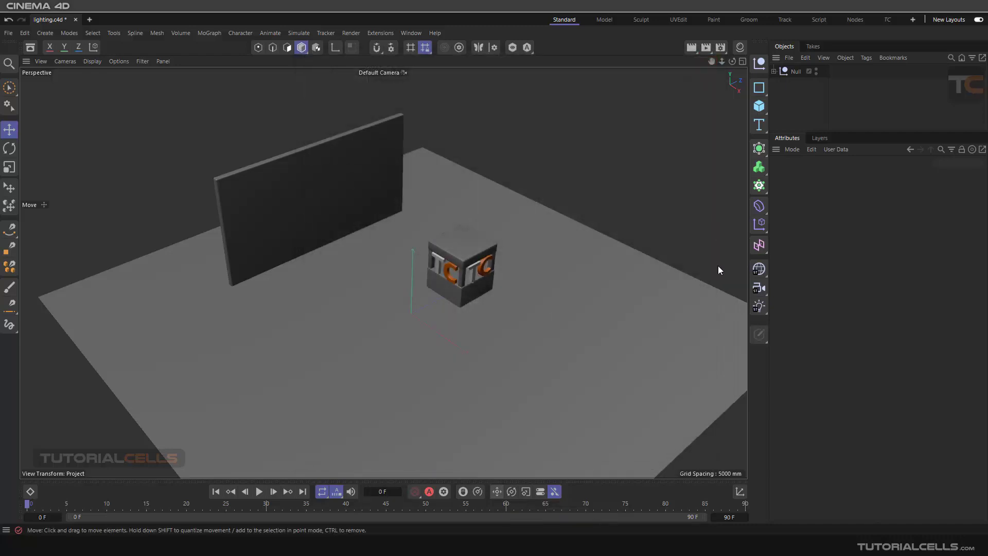
Step: Add a light, raise it above the floor in front of the wall and set its type to IES
left_click(760, 307)
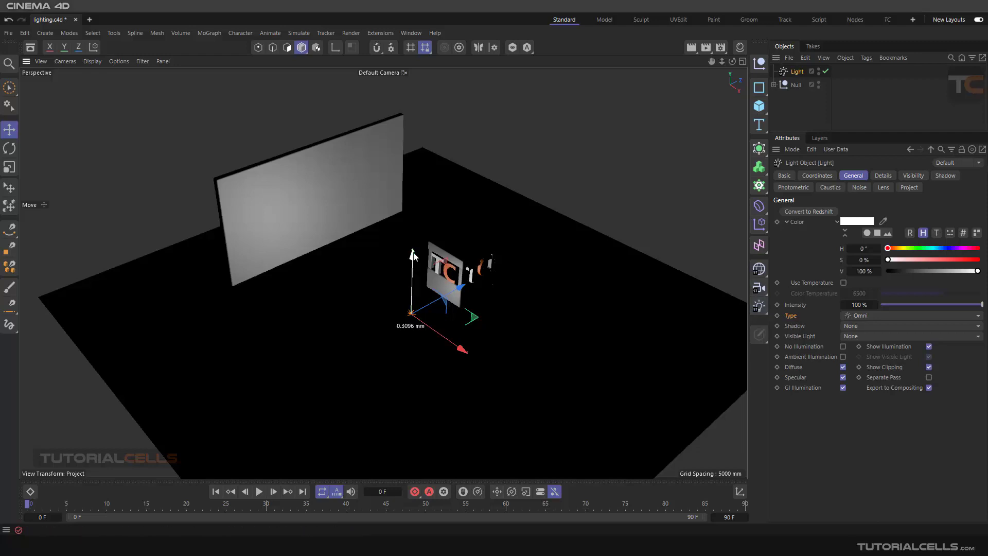
left_click_drag(412, 256, 369, 228)
left_click(854, 316)
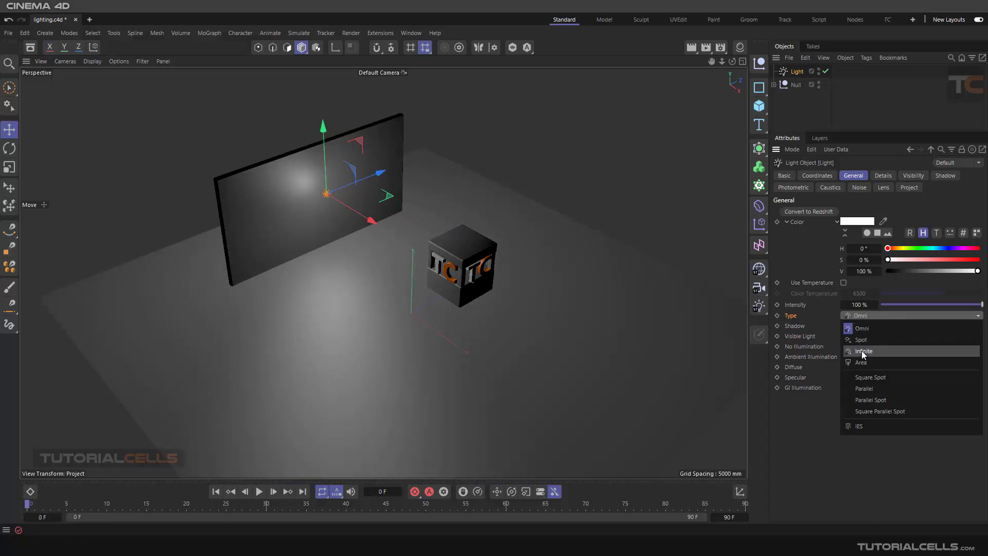
left_click(867, 426)
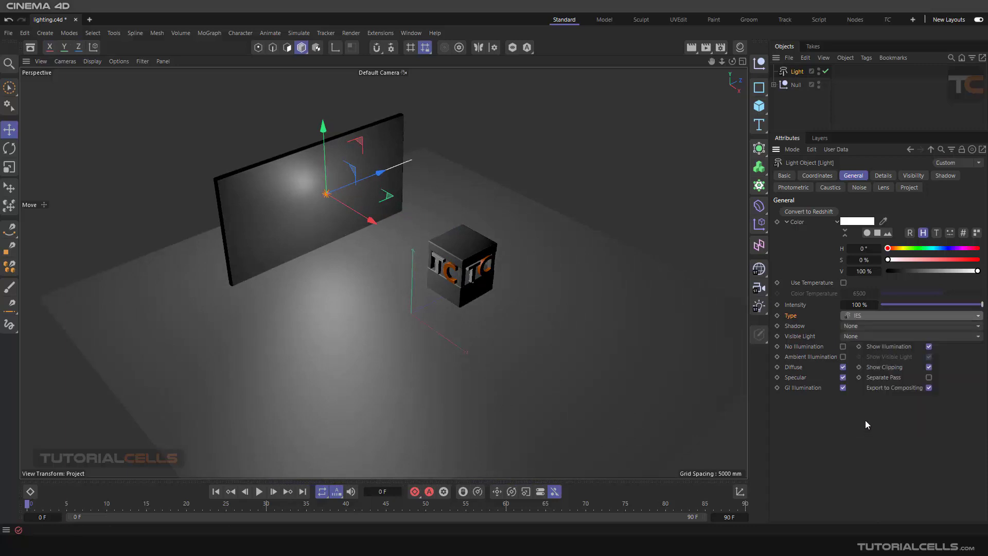
Step: Load IES_Light_04 from the desktop's IES folder as the light's photometric data file
left_click(791, 188)
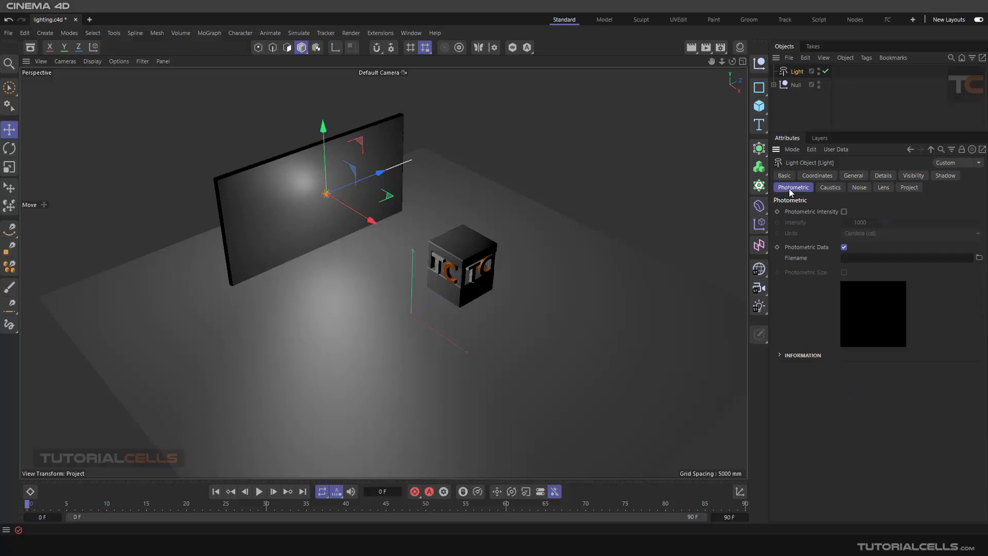
left_click(979, 258)
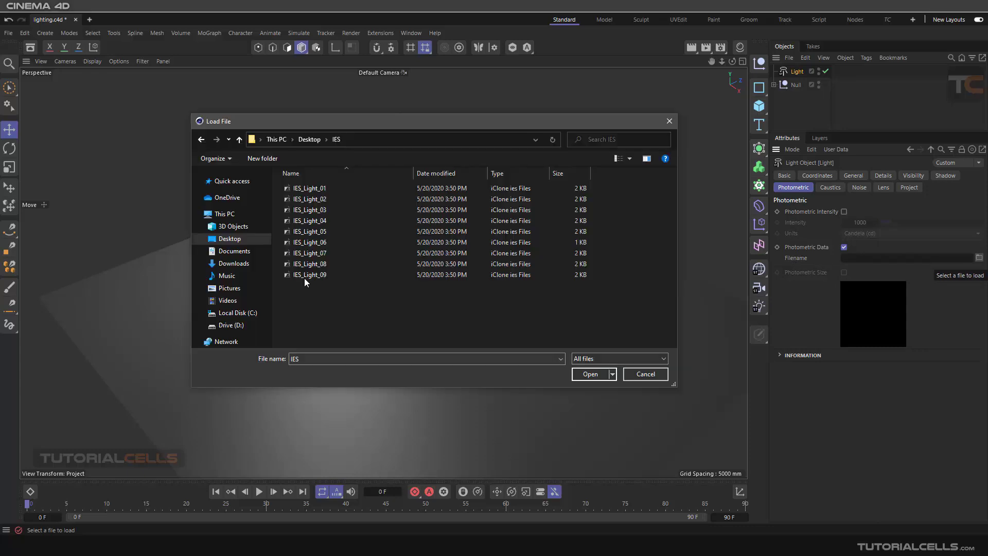
left_click(320, 221)
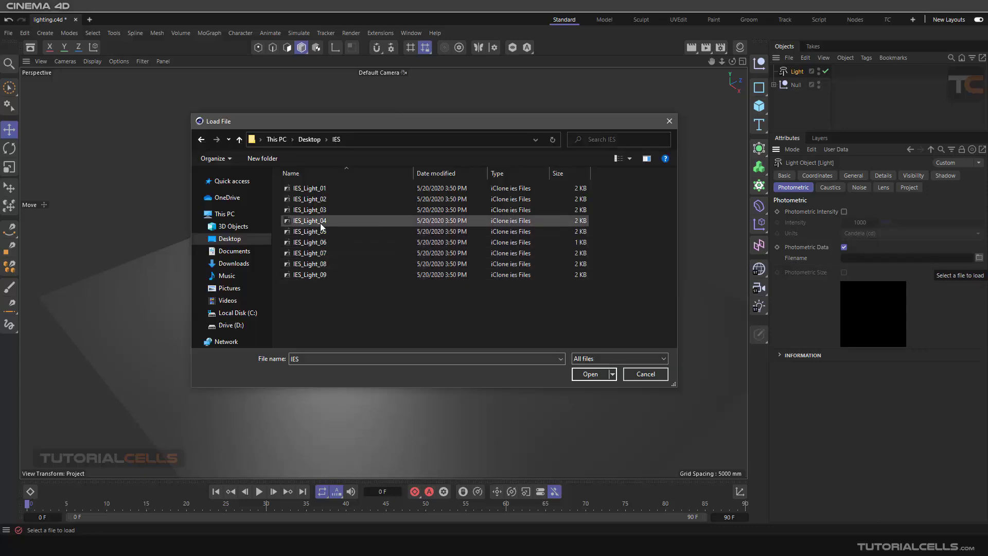
left_click(581, 375)
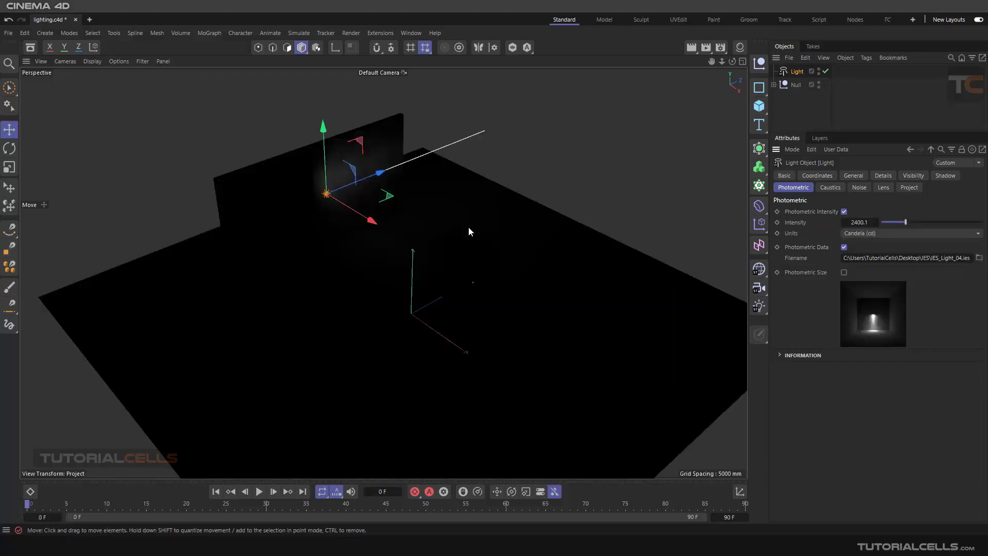
Step: Move the IES light closer to the wall and rotate it so its beam points straight down at the floor
left_click_drag(469, 227, 364, 203, "alt")
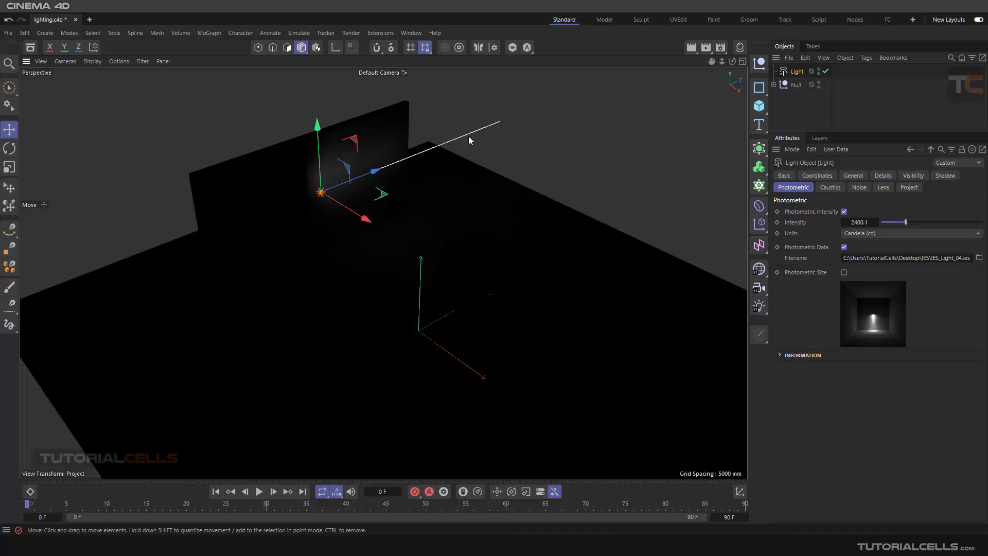
mouse_move(364, 216)
left_mouse_down()
mouse_move(390, 233)
mouse_move(353, 212)
left_mouse_up()
scroll(309, 170, "up", 5)
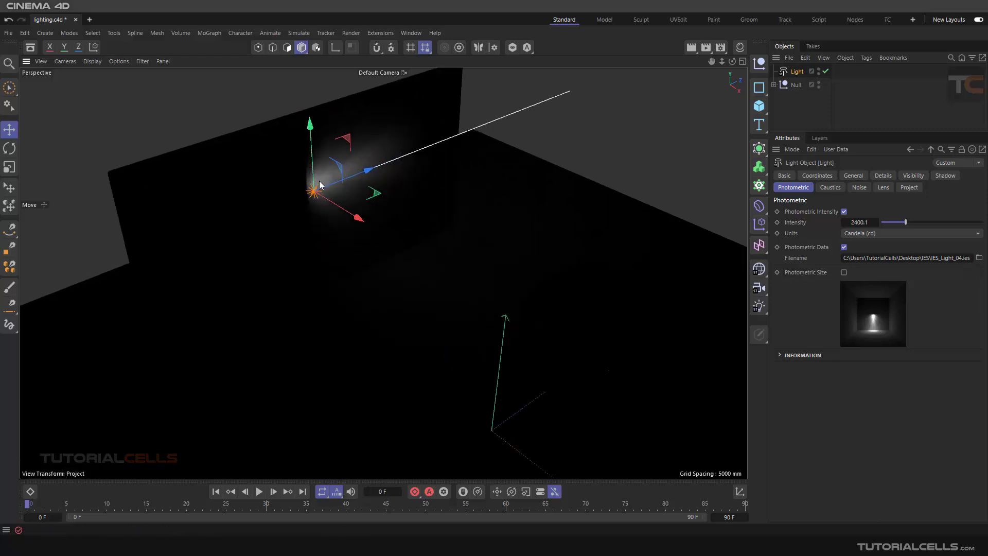
left_click(9, 149)
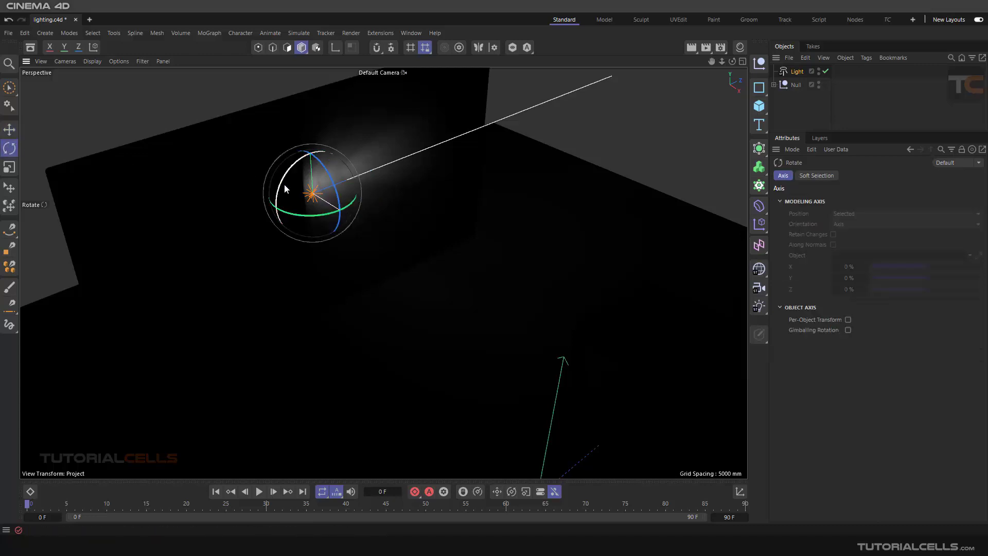
left_click_drag(281, 189, 330, 152)
left_click_drag(330, 152, 325, 238, "alt")
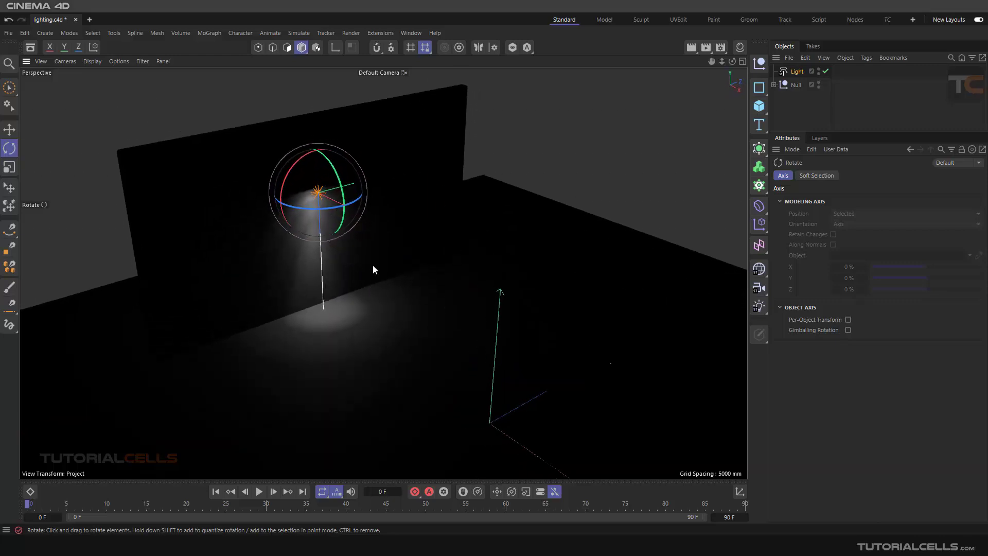
Step: Delete the IES light from the scene
left_click(792, 74)
key("Delete")
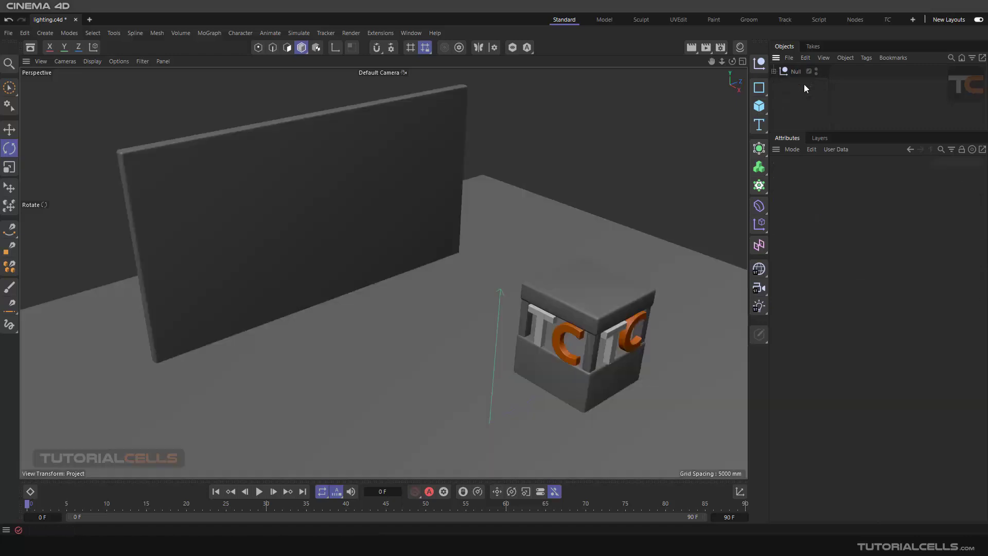
left_click_drag(566, 237, 584, 198, "alt")
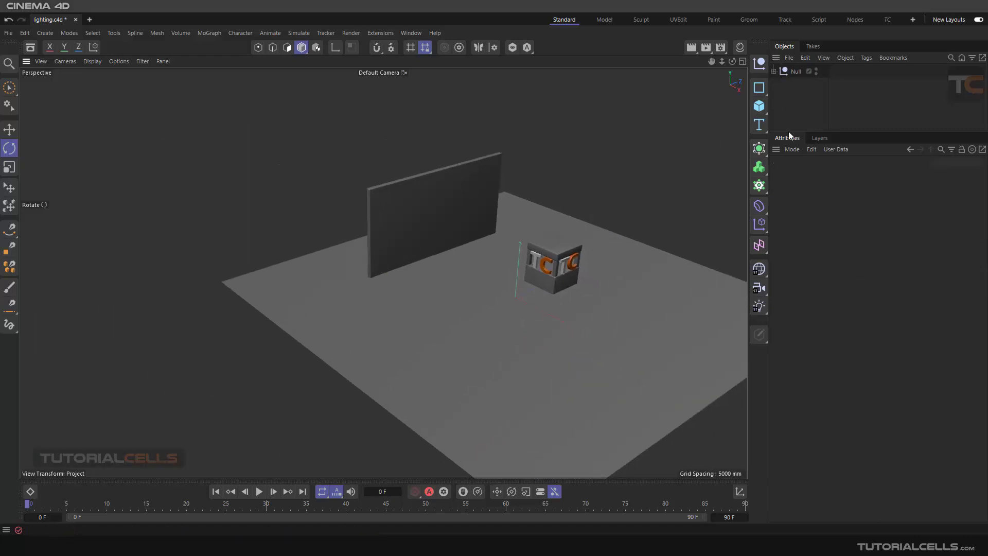
Step: Add an infinite light and raise it above the floor beside the TC cube
left_click(764, 305)
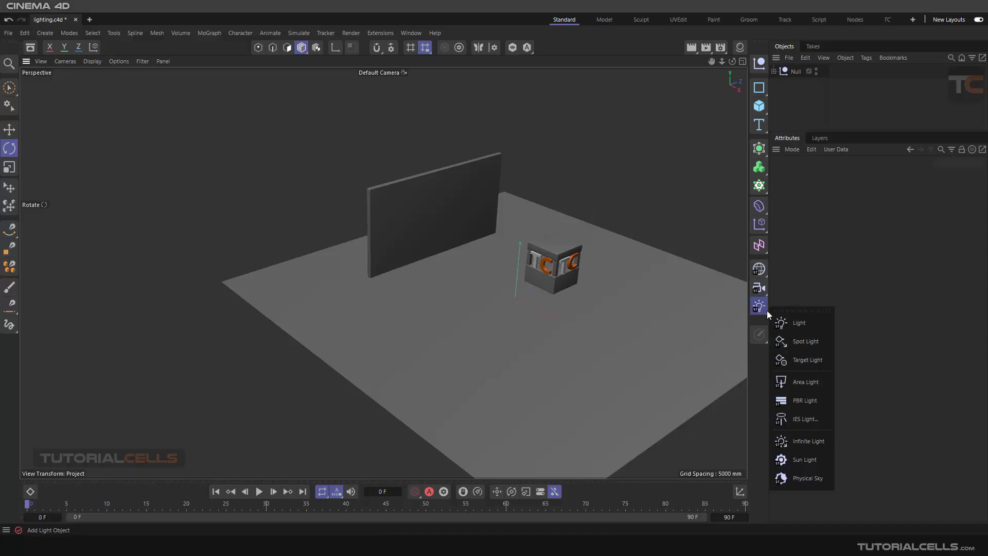
left_click(808, 442)
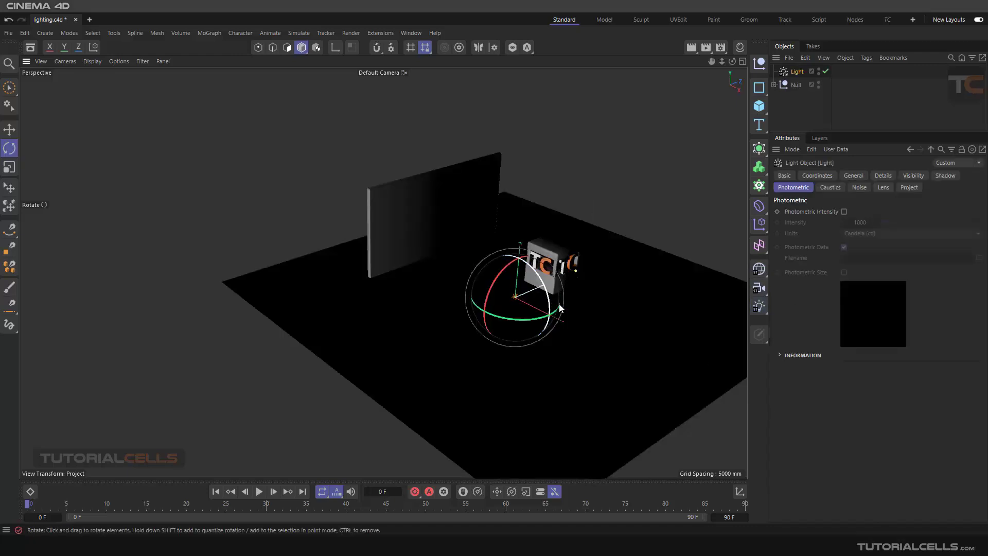
left_click_drag(567, 303, 288, 247, "alt")
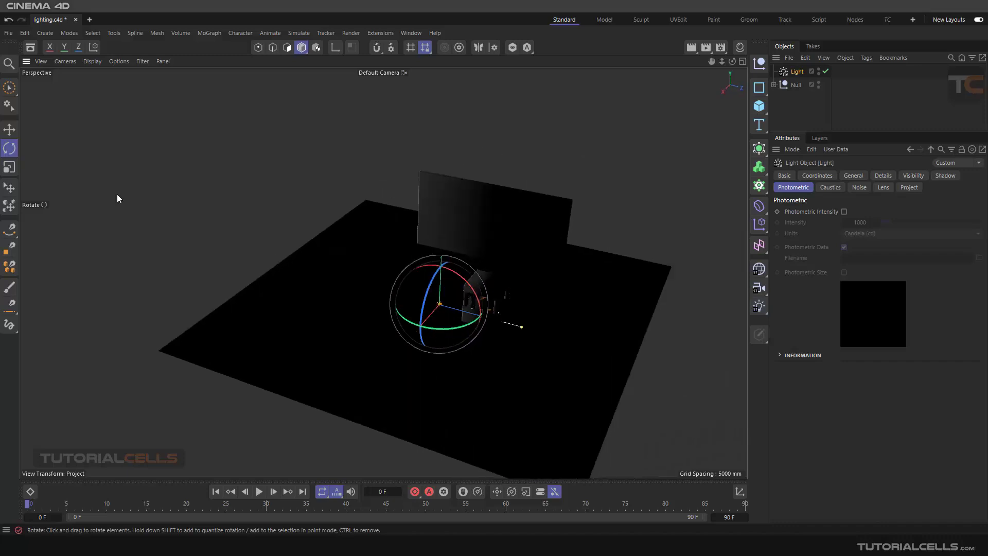
left_click(11, 129)
left_click_drag(423, 285, 576, 224)
middle_click_drag(421, 260, 387, 273, "alt")
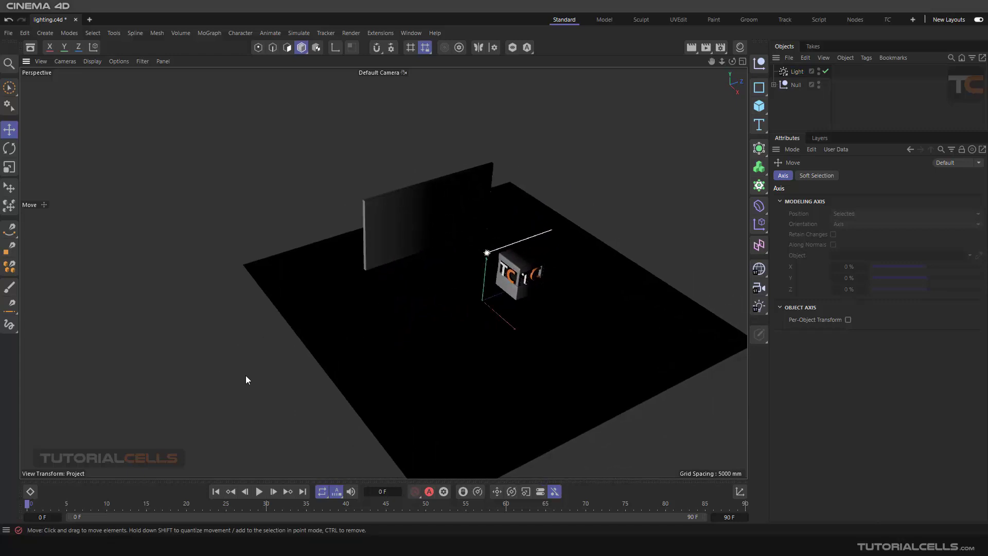
Step: Rotate the infinite light so it shines down onto the floor, and move it to a different position above the scene
left_click(488, 254)
key("r")
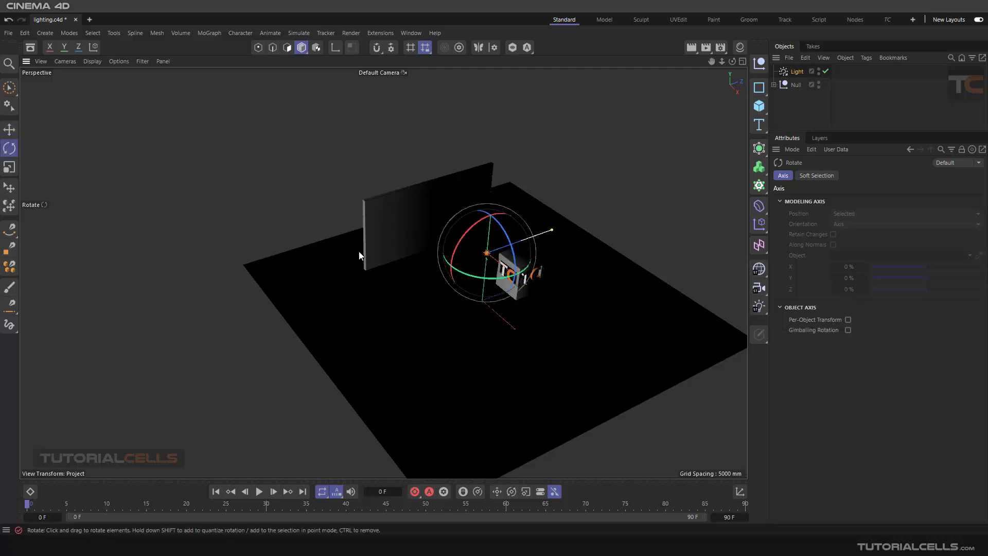
left_click_drag(461, 246, 511, 190)
key("e")
left_click_drag(540, 155, 463, 219)
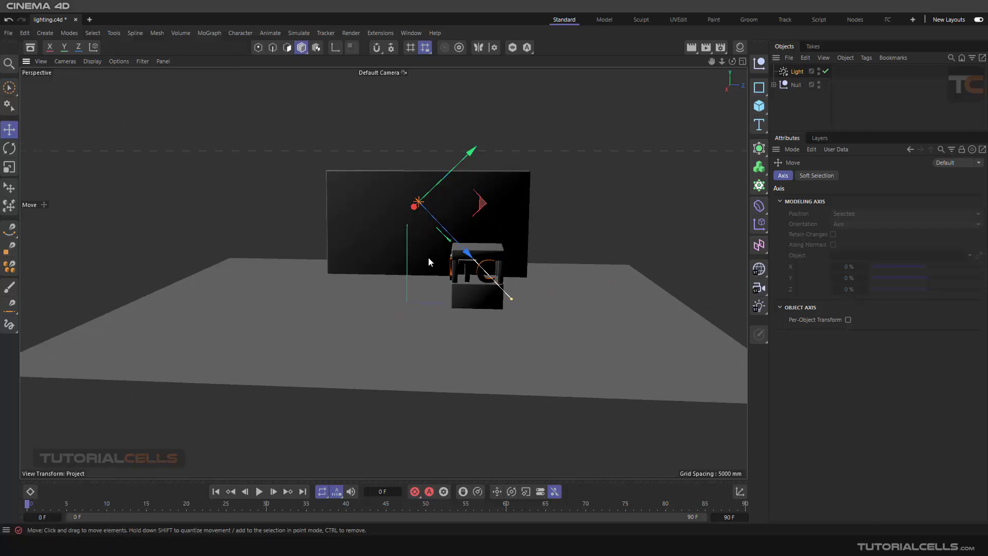
left_click_drag(426, 256, 474, 313, "alt")
left_click(10, 148)
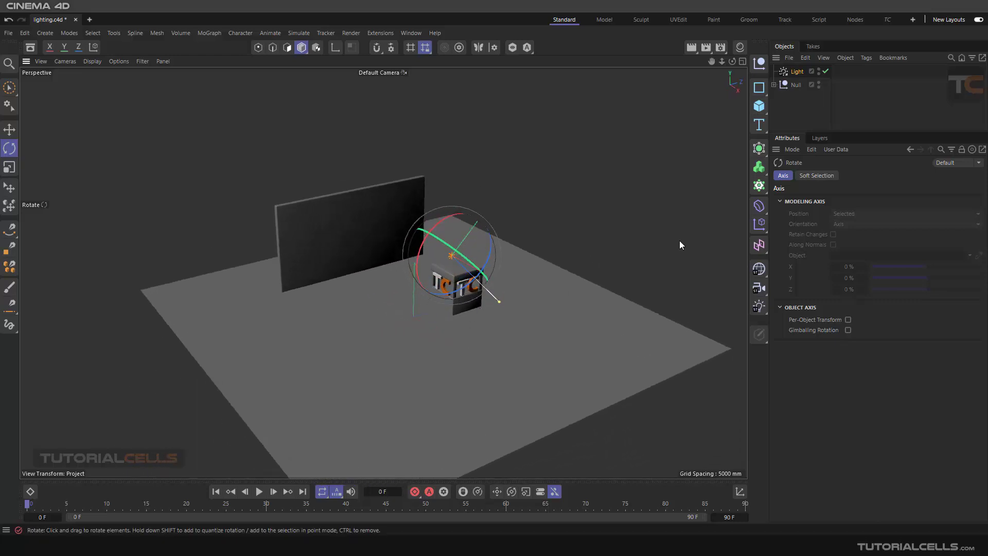
Step: Delete the infinite light from the scene
left_click(791, 74)
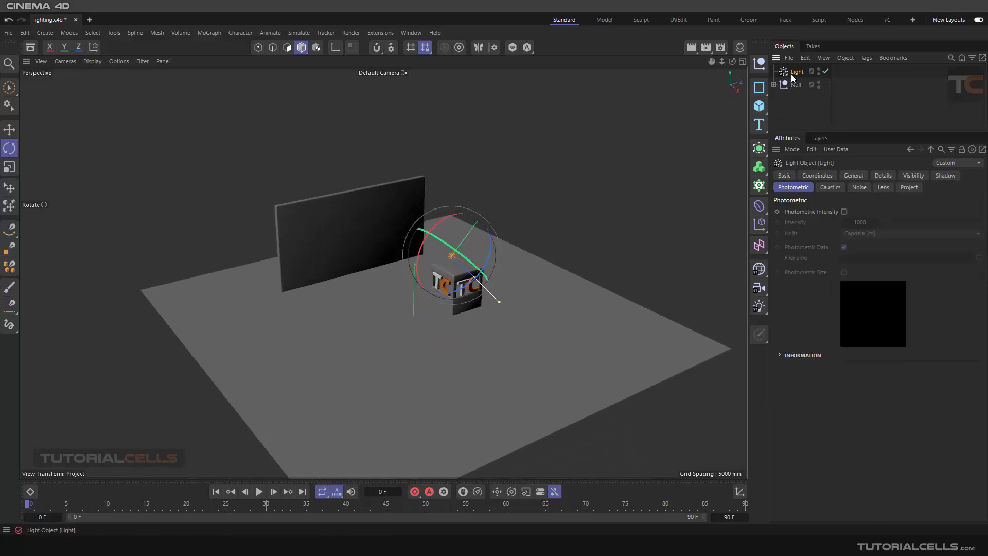
key("Delete")
Step: Add a standard omni light and raise it above the floor beside the TC cube
left_click(760, 306)
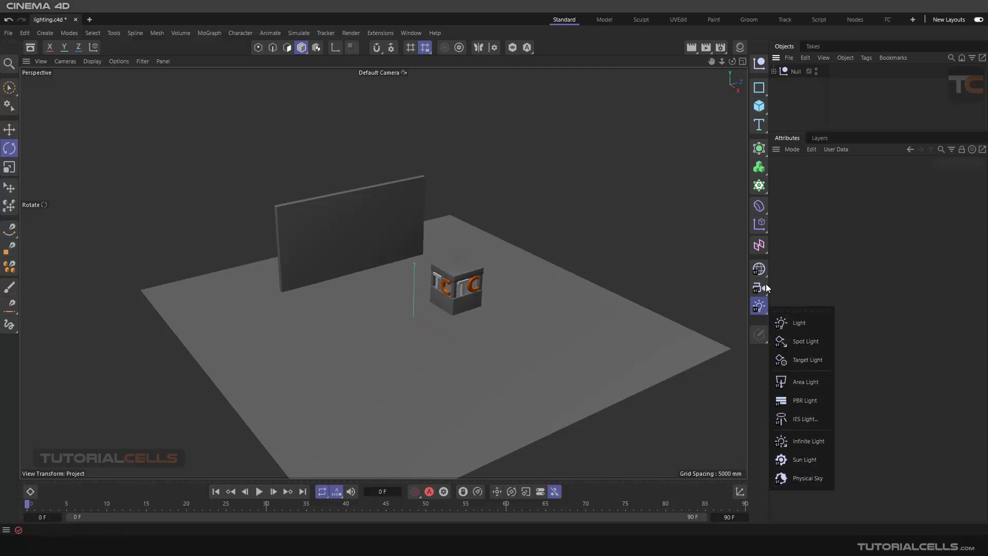
left_click(760, 269)
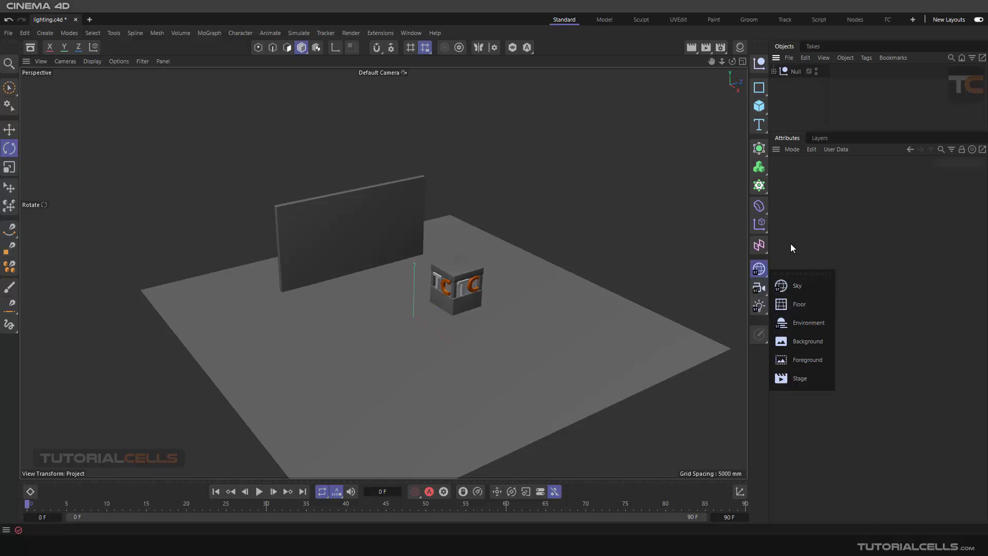
left_click(760, 307)
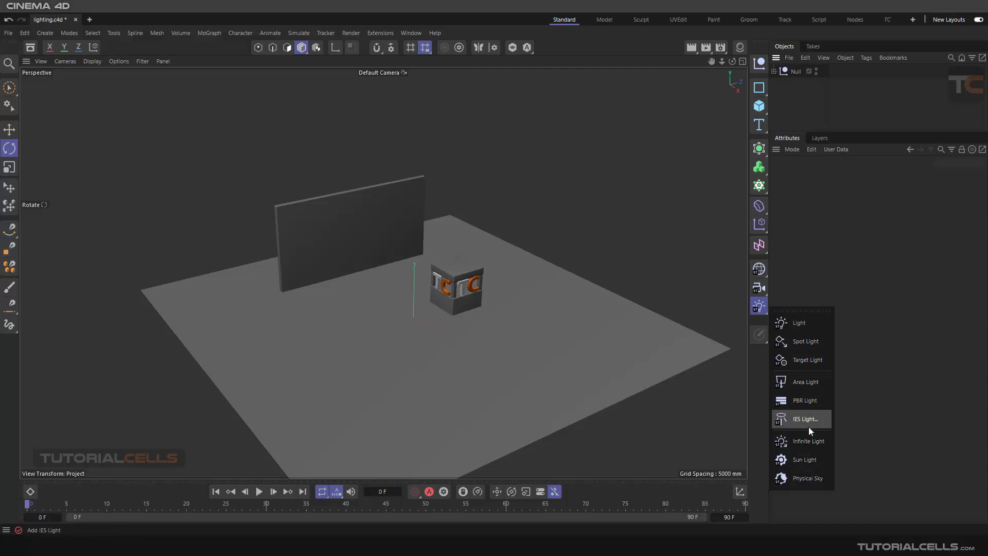
left_click(799, 322)
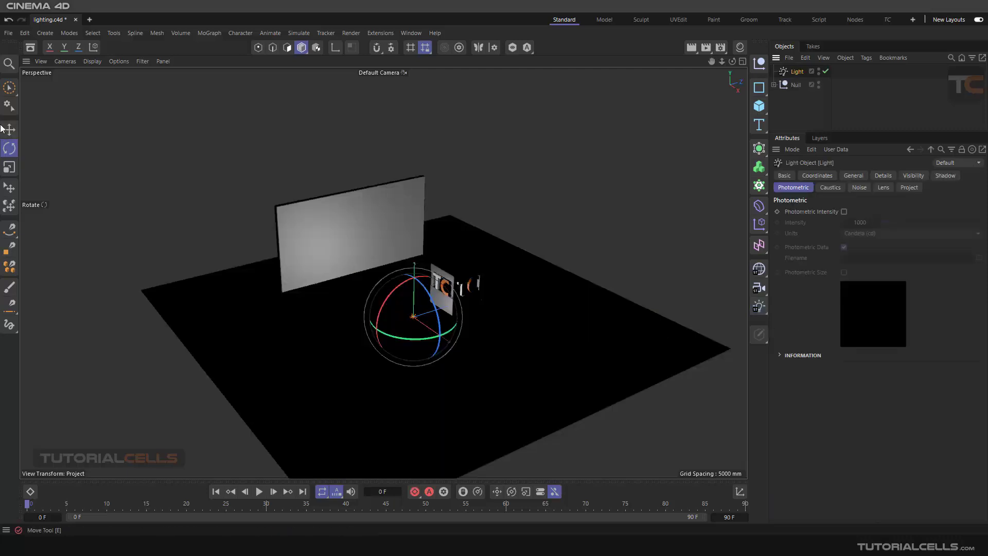
key("e")
left_click_drag(414, 263, 415, 226)
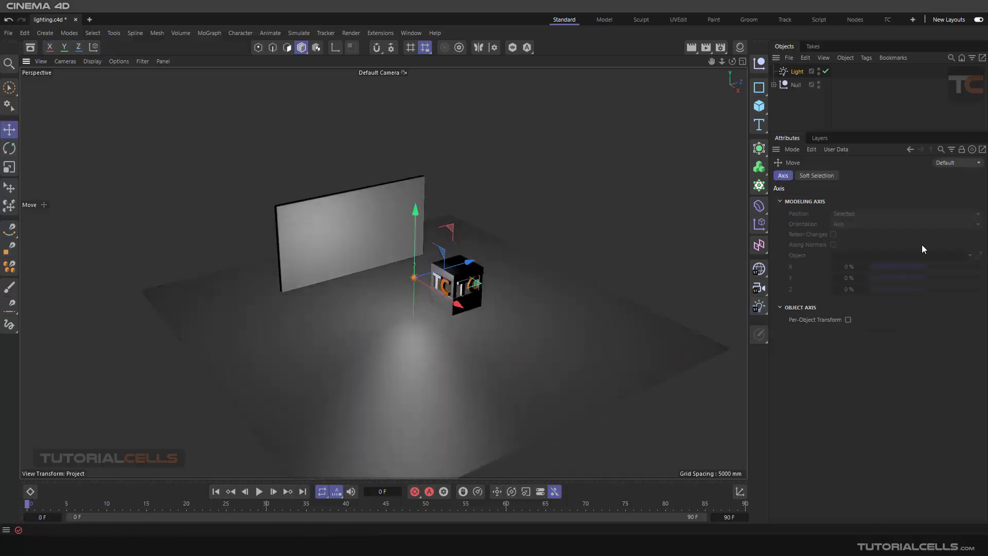
Step: Change the light's type from Omni to Square Spot in its general settings
left_click(797, 71)
left_click(793, 187)
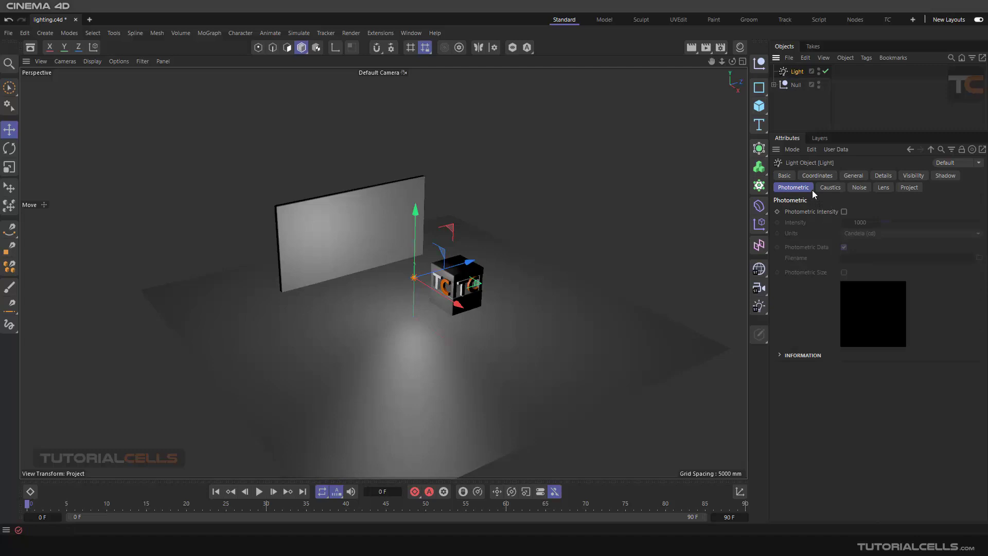
left_click(853, 177)
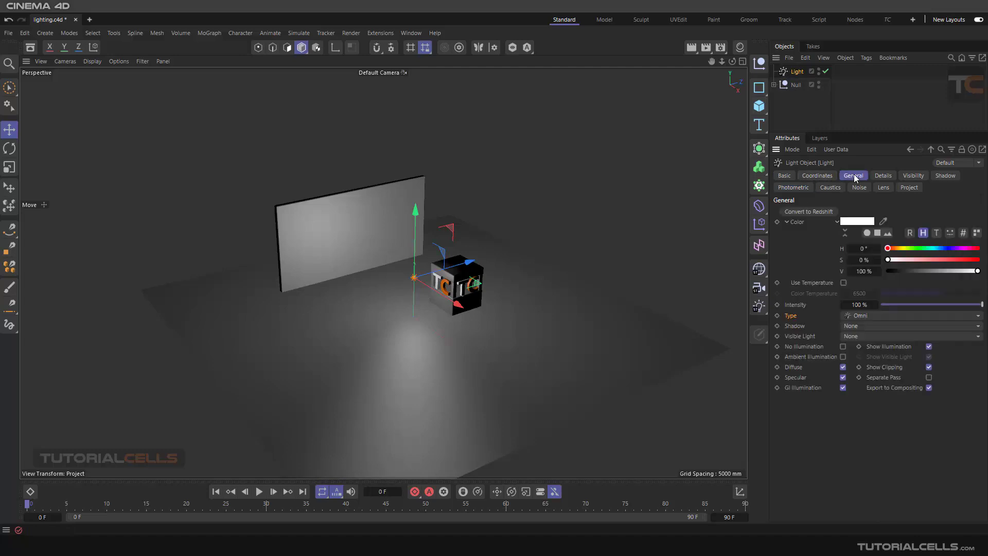
left_click(871, 317)
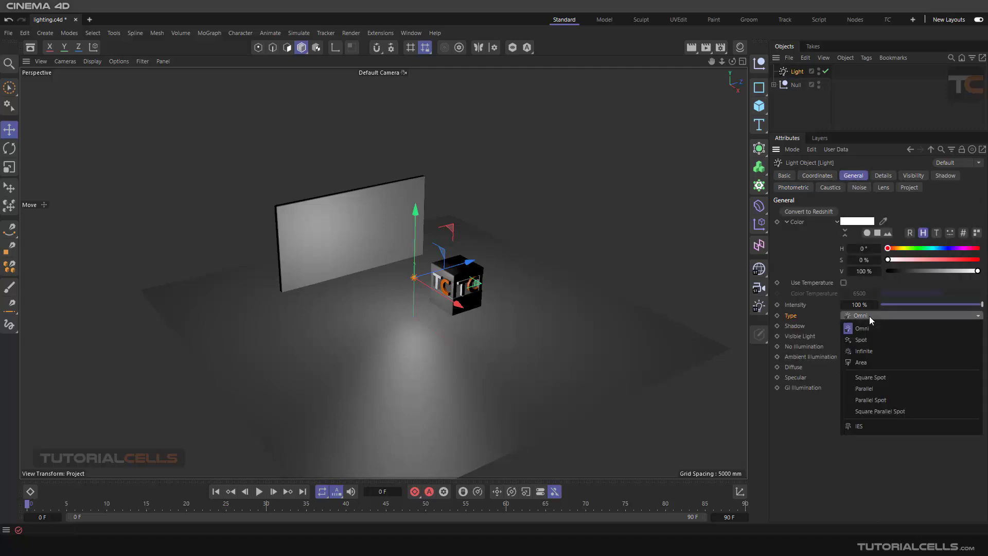
left_click(867, 378)
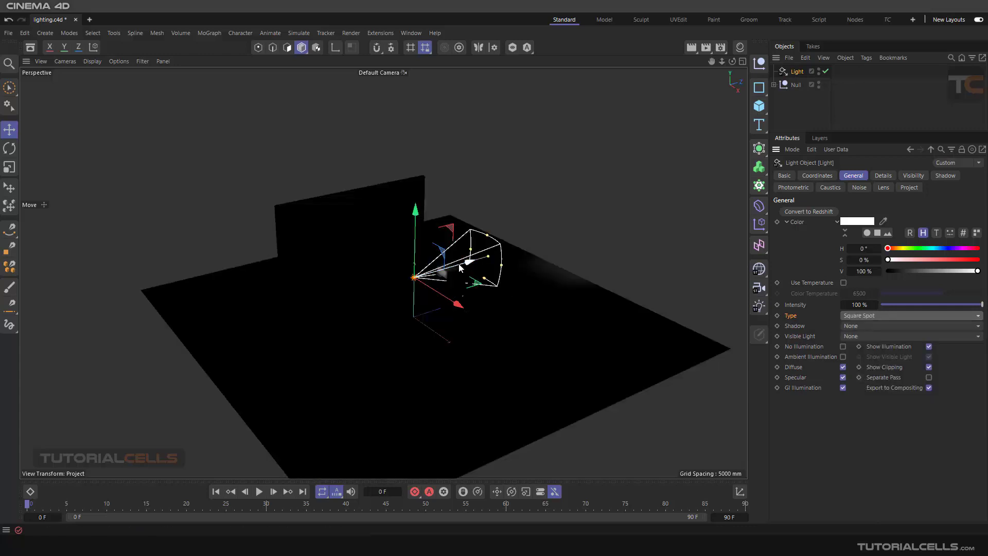
Step: Rotate the square spot so its beam is aimed at the wall
scroll(421, 270, "up", 6)
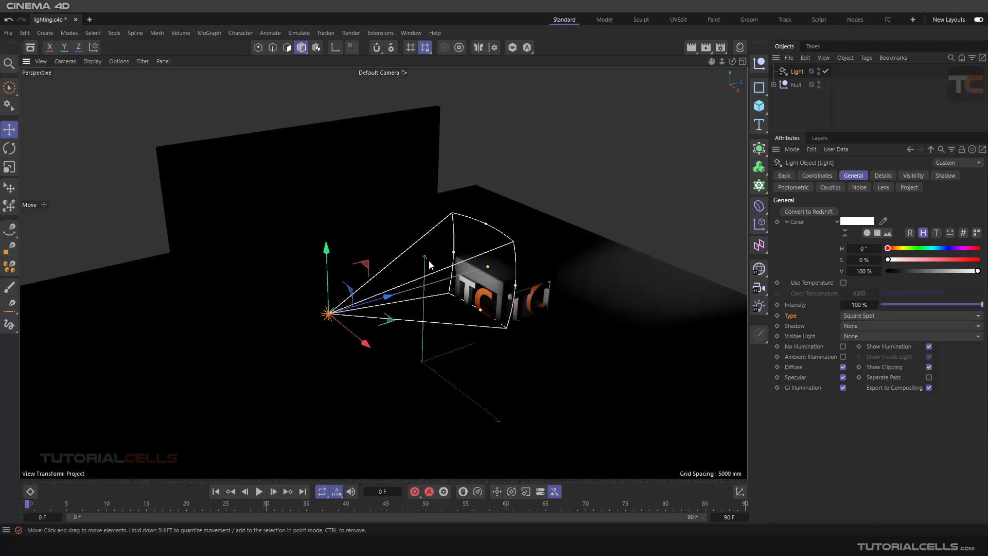
left_click(9, 148)
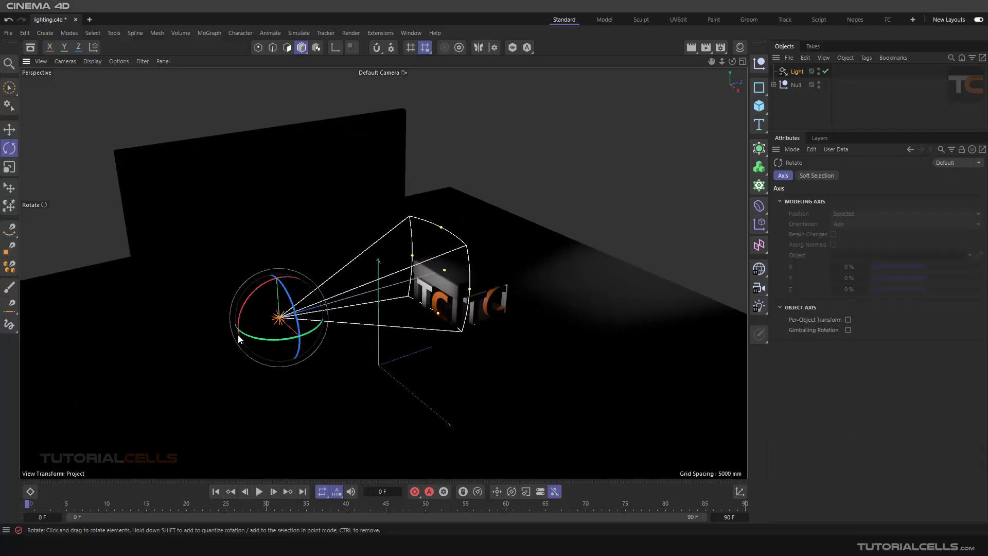
left_click_drag(238, 338, 356, 219)
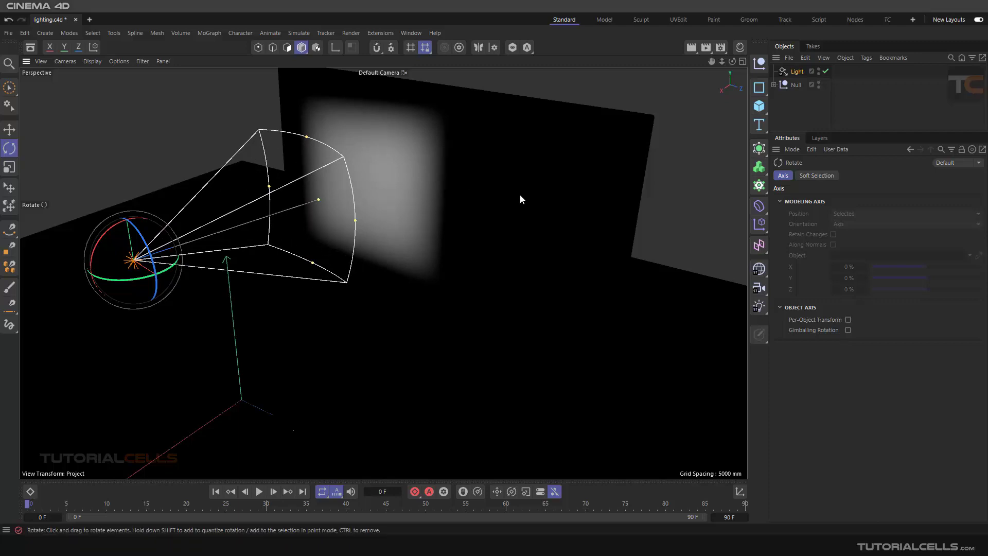
Step: Change the light's type to Parallel and rotate it to shine down onto the floor and cube
left_click(799, 72)
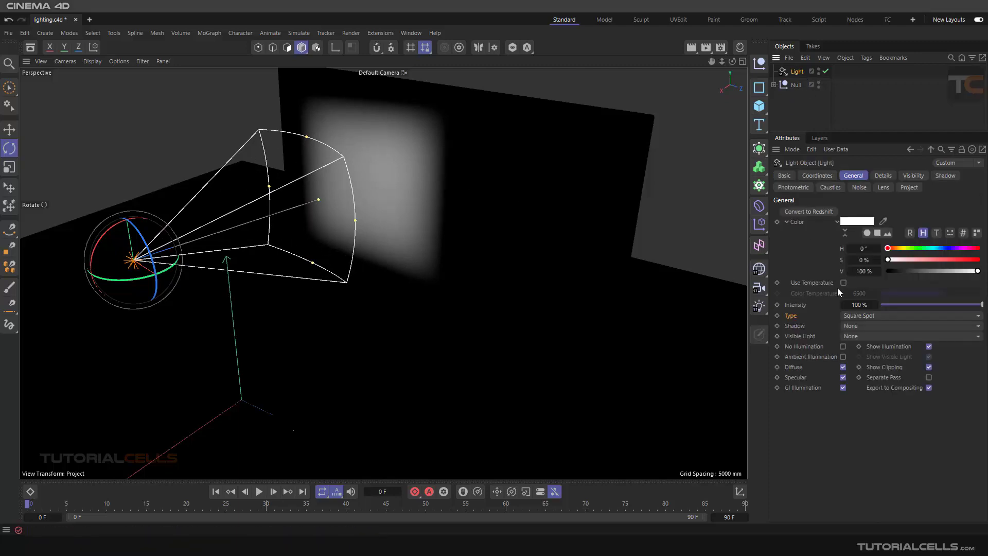
left_click(860, 313)
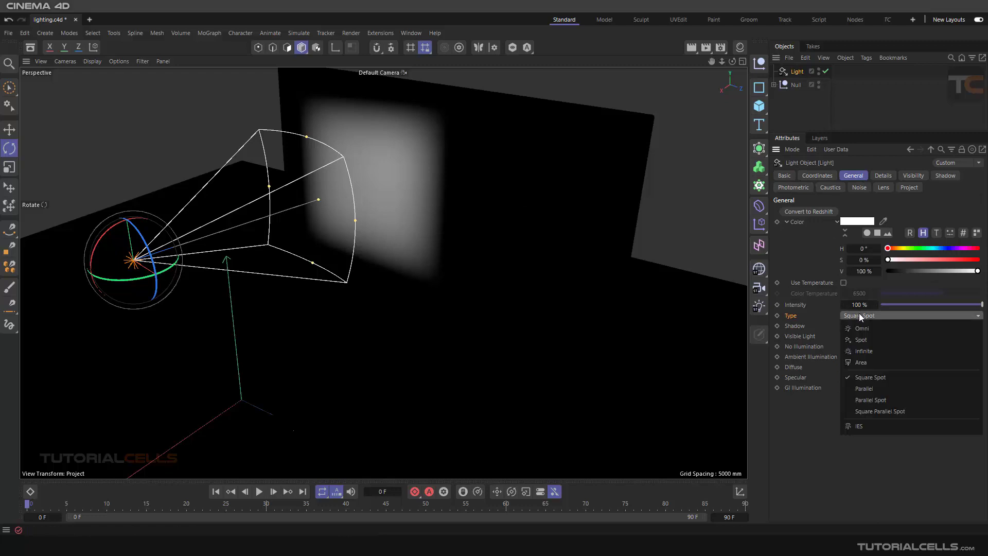
left_click(868, 384)
scroll(128, 253, "down", 6)
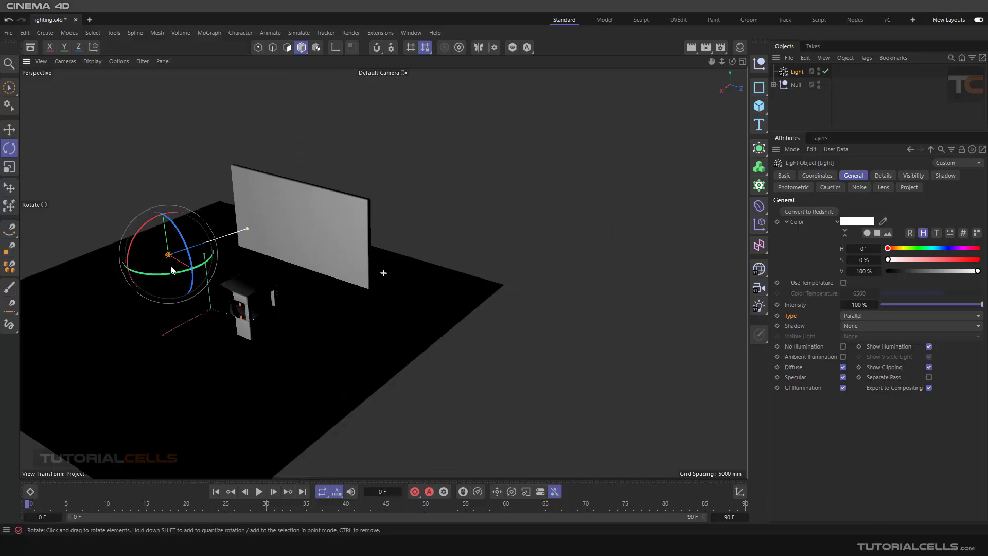
middle_click_drag(170, 270, 209, 254, "alt")
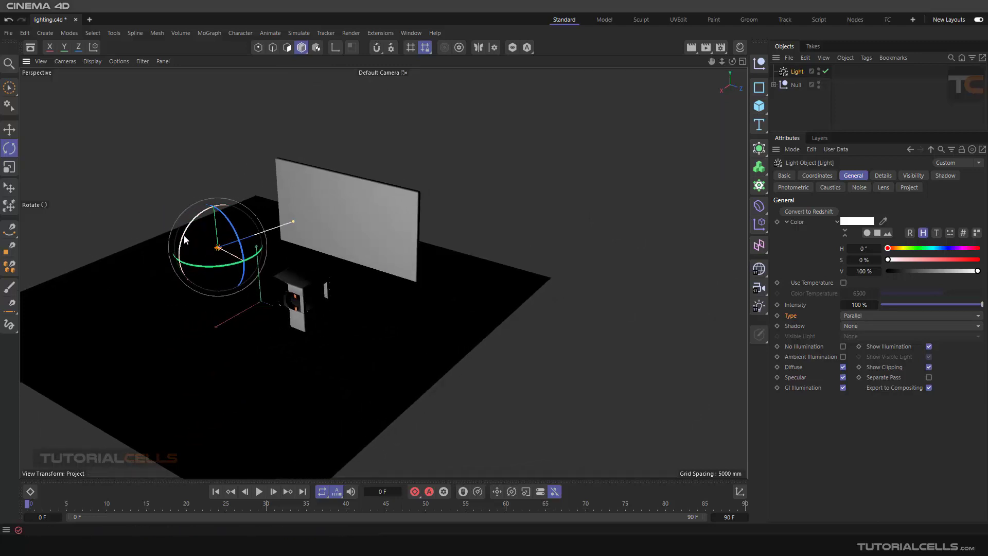
mouse_move(185, 235)
left_mouse_down()
mouse_move(222, 216)
mouse_move(195, 222)
left_mouse_up()
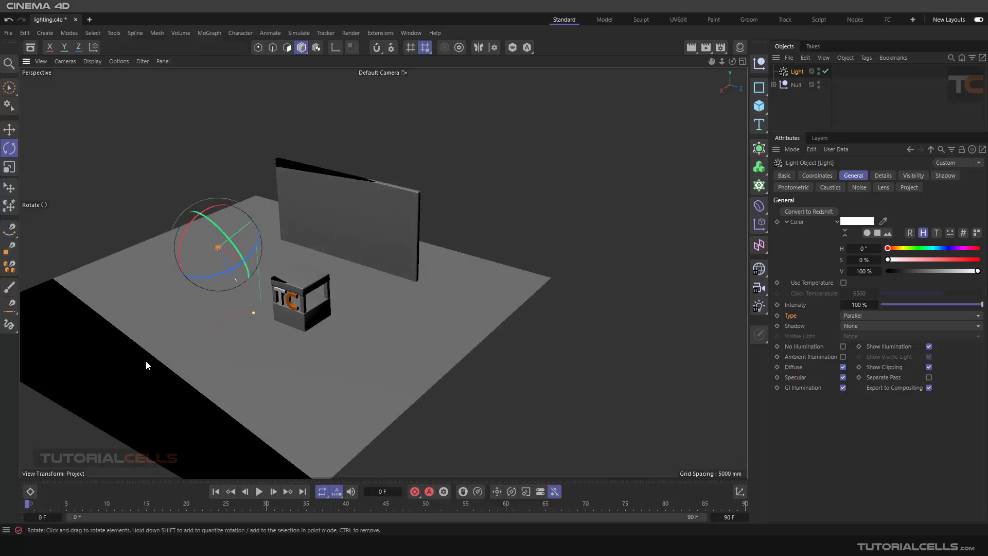
Step: Compare the light as Infinite, return it to Parallel, and adjust its tilt slightly
left_click(851, 315)
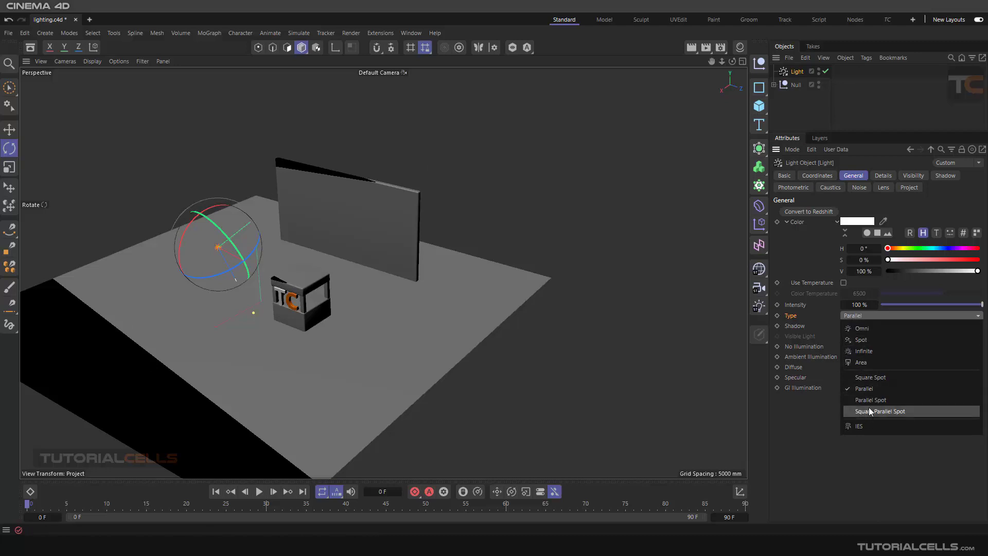
left_click(880, 352)
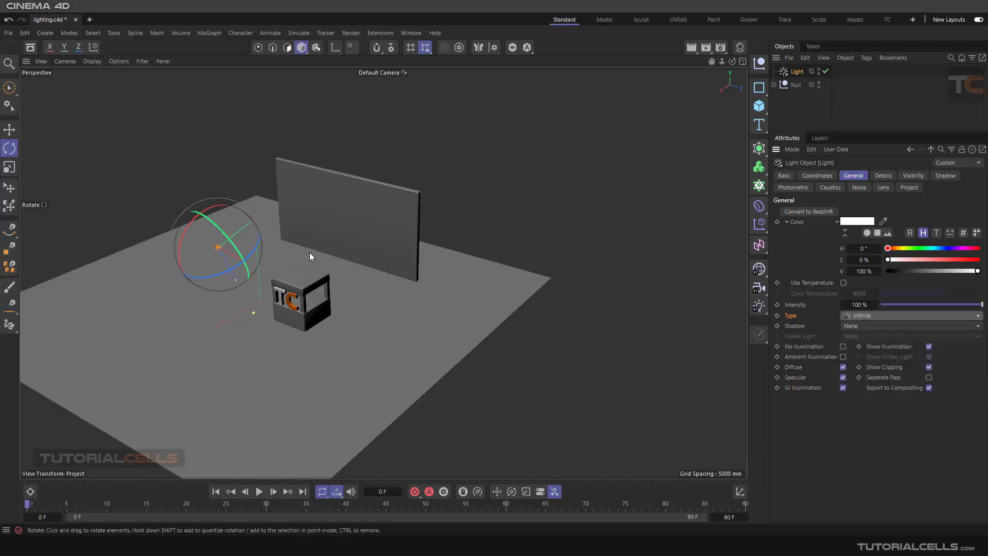
left_click(860, 316)
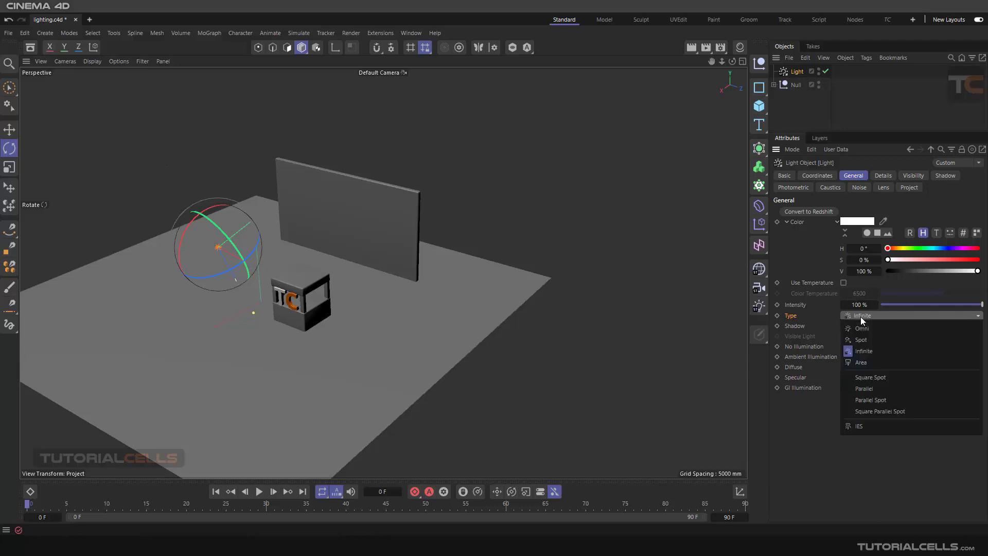
left_click(876, 386)
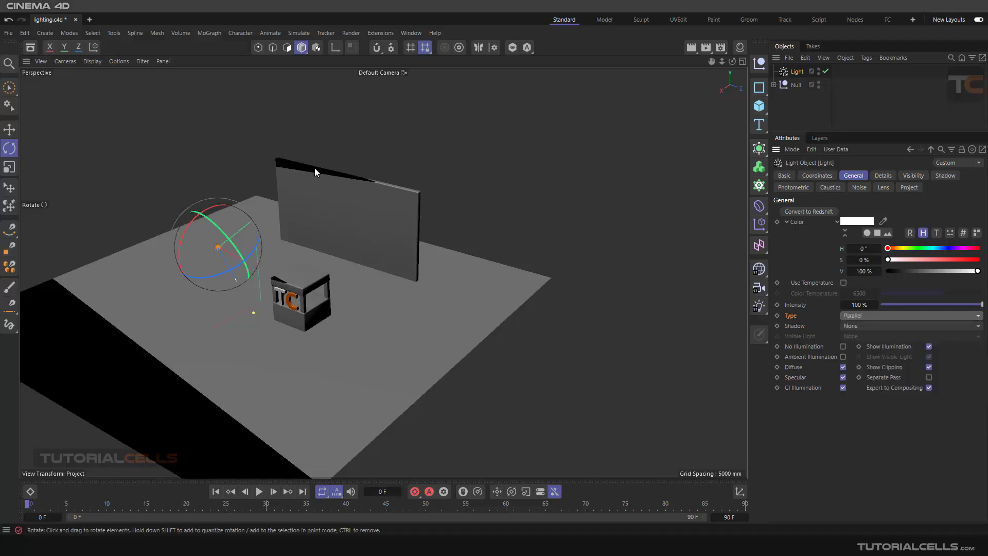
left_click_drag(229, 235, 220, 233)
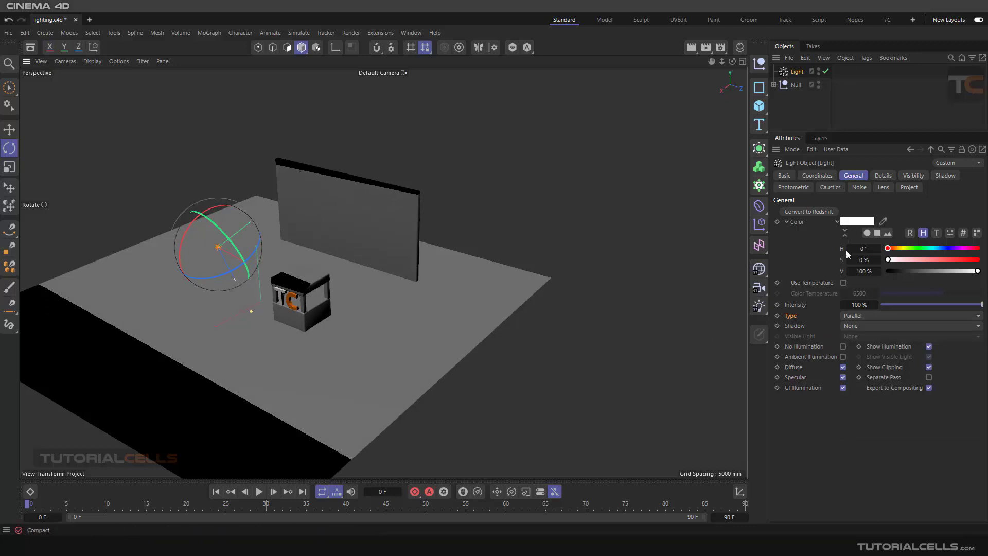
Step: Change the light's type to Parallel Spot and rotate it to aim at the wall
left_click(862, 316)
left_click(871, 400)
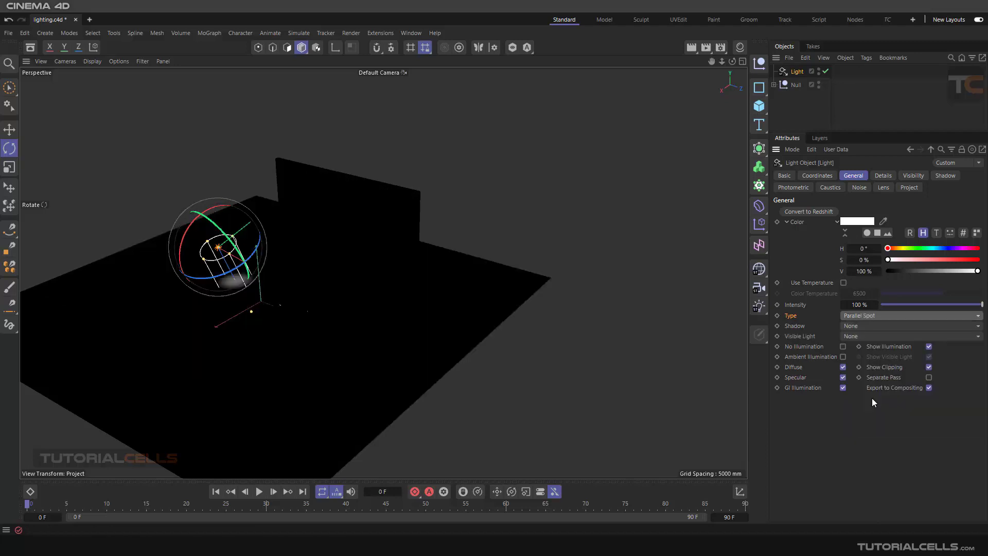
left_click_drag(213, 225, 156, 280)
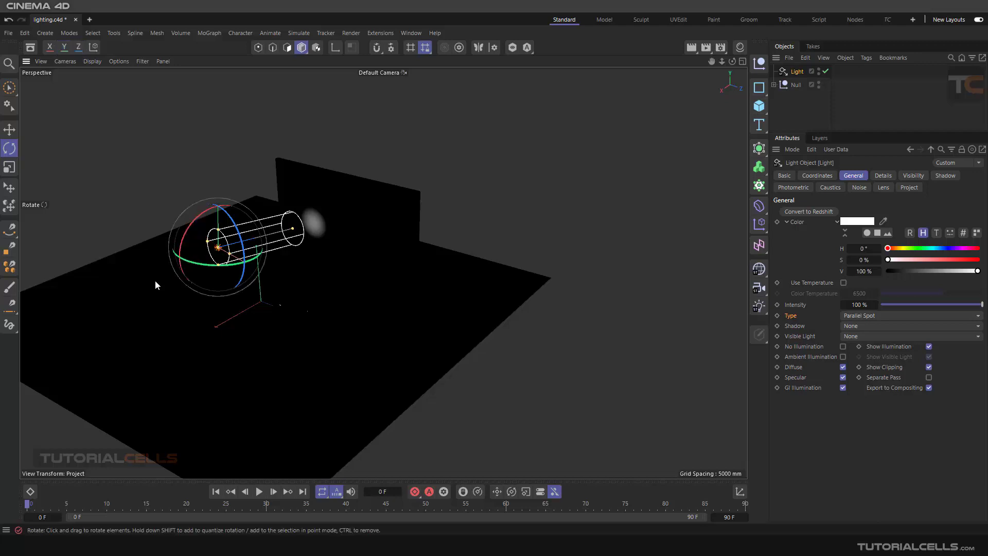
Step: Widen the parallel spot's cylindrical beam and move the light closer to the wall
scroll(261, 234, "up", 4)
left_click(9, 130)
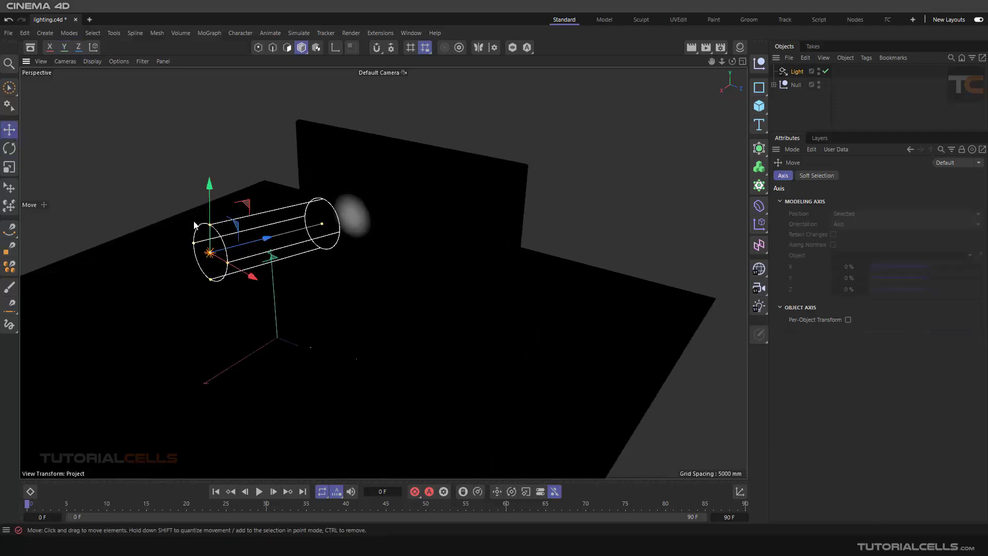
mouse_move(261, 248)
left_mouse_down()
mouse_move(288, 239)
mouse_move(287, 276)
mouse_move(259, 262)
left_mouse_up()
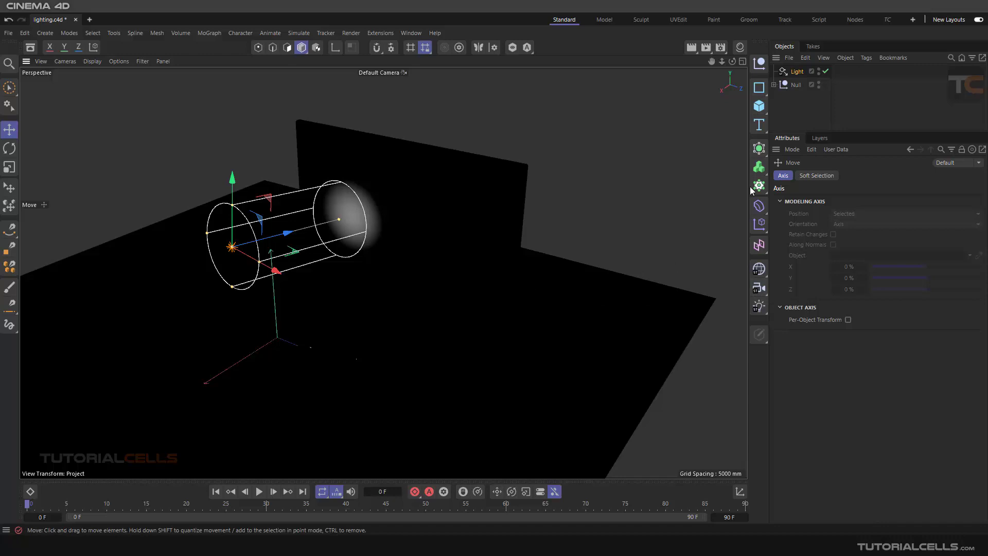
Step: Change the light's type to Square Parallel Spot, then lengthen its beam slightly and narrow its width a little
left_click(797, 72)
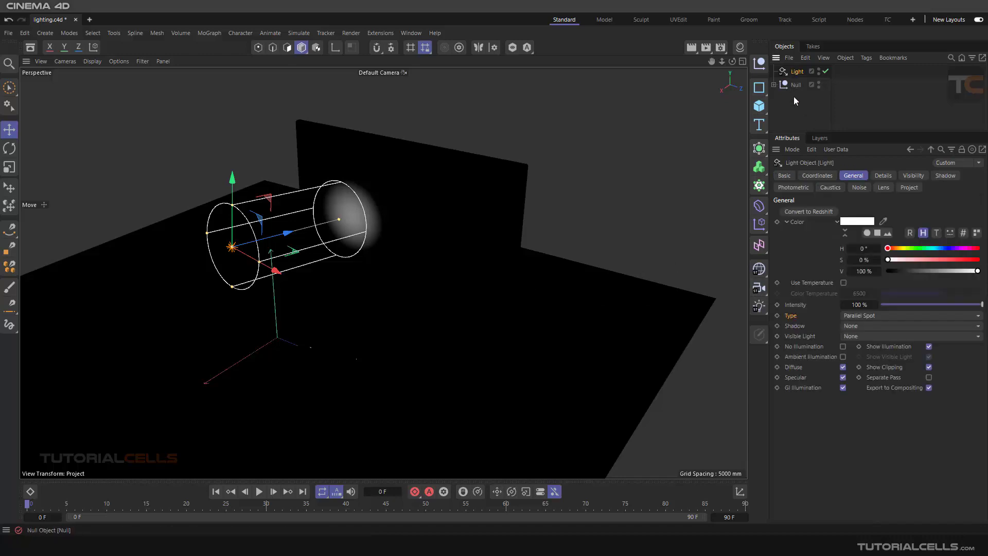
left_click(869, 316)
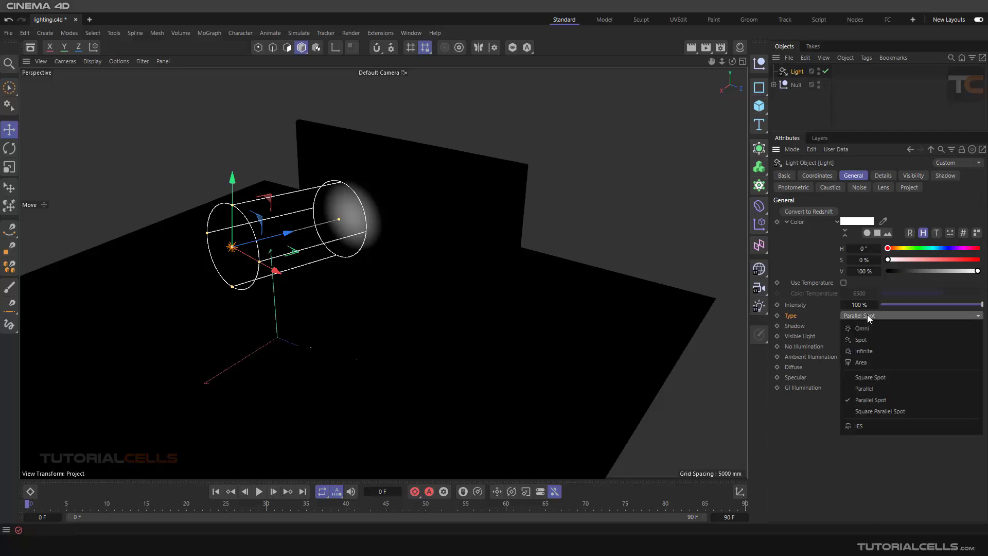
left_click(882, 412)
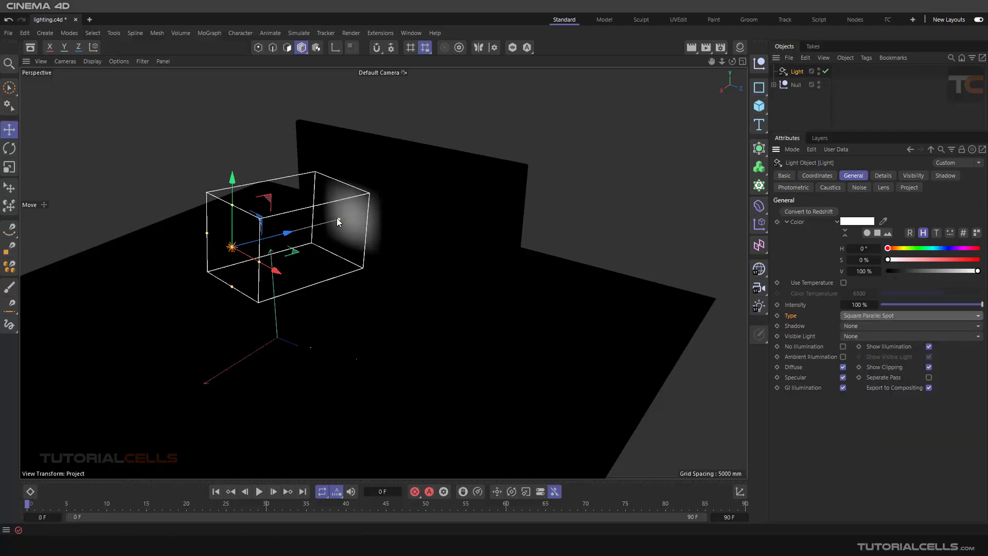
mouse_move(337, 222)
left_mouse_down()
mouse_move(360, 214)
mouse_move(346, 219)
left_mouse_up()
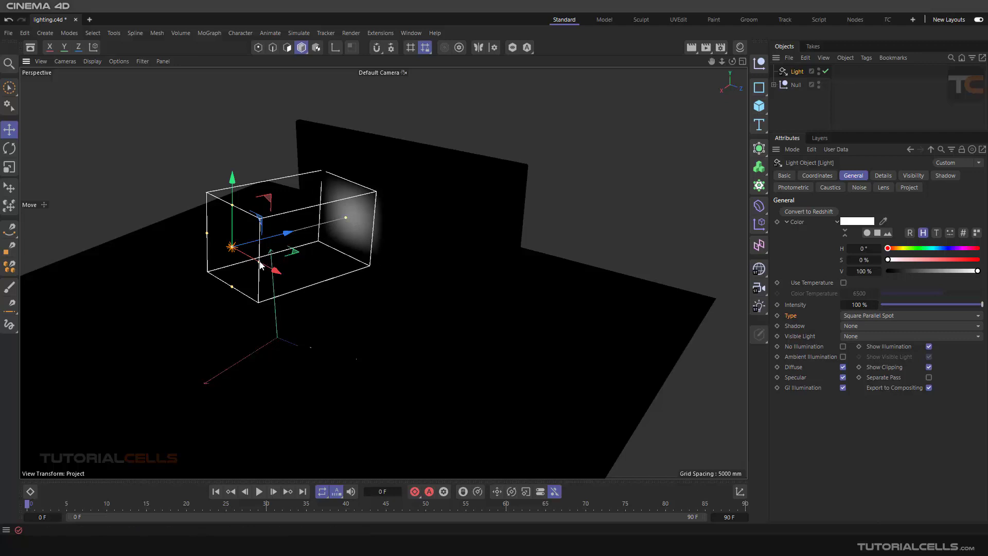
mouse_move(260, 265)
left_mouse_down()
mouse_move(304, 278)
mouse_move(265, 259)
left_mouse_up()
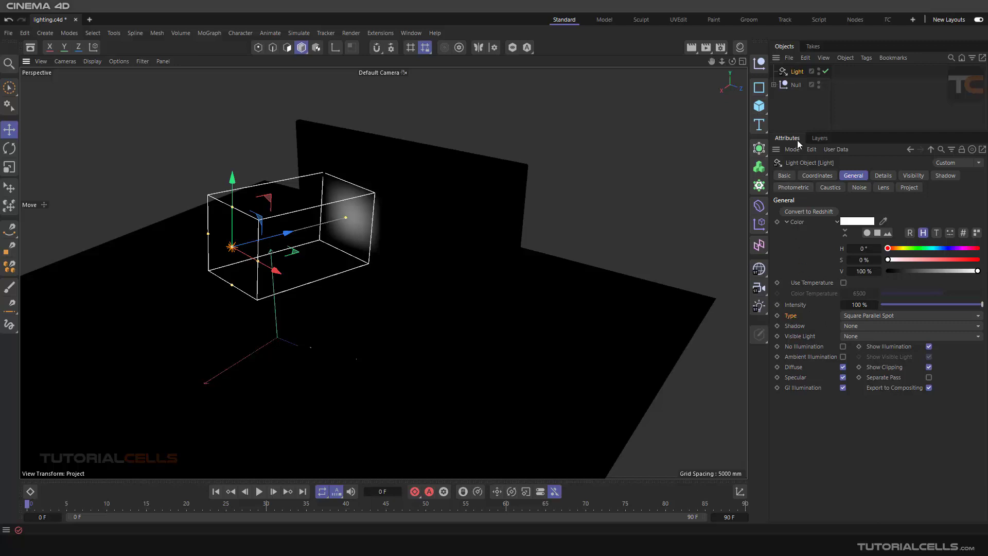
Step: Delete the Square Parallel Spot light and add a new default Omni light to the scene
key("Delete")
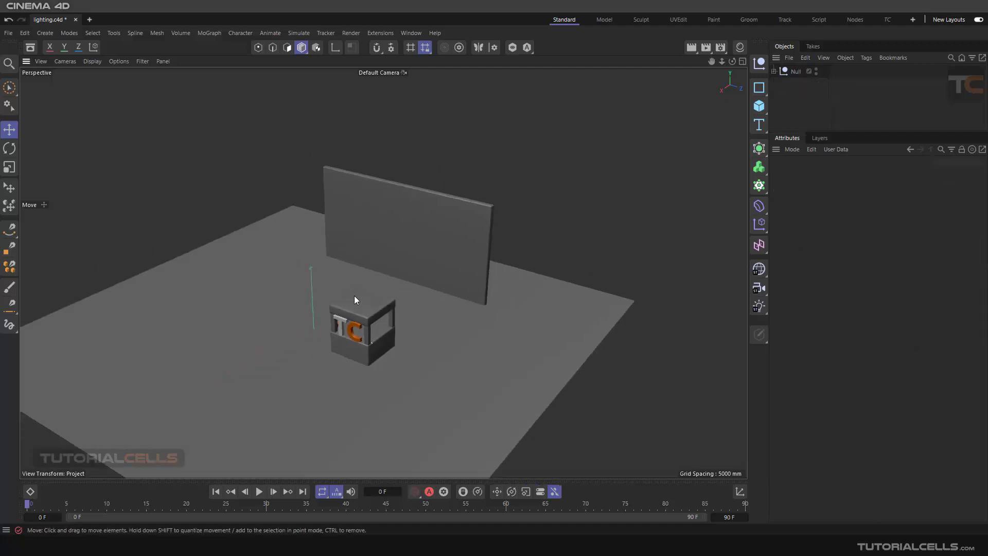
left_click_drag(326, 273, 458, 274, "alt")
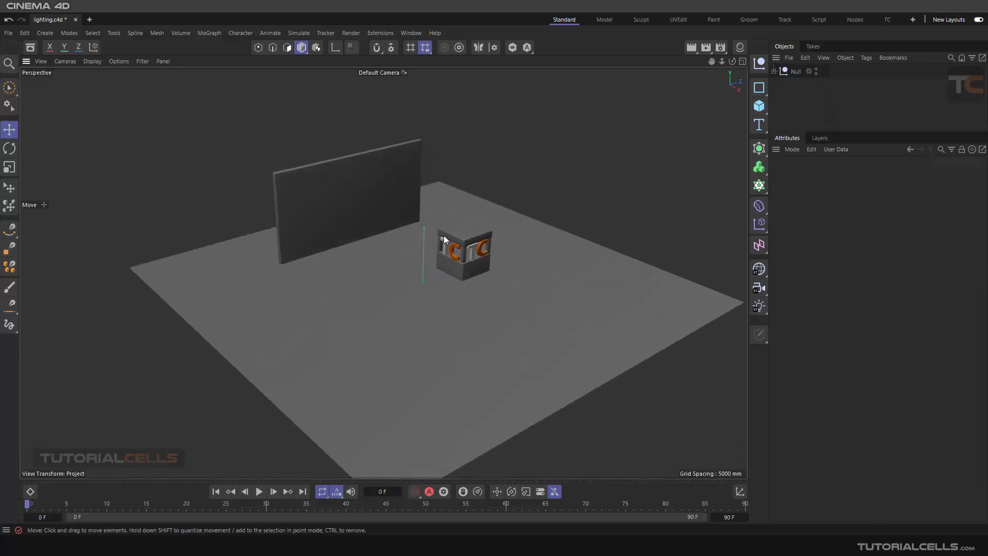
scroll(457, 271, "up", 5)
left_click(759, 308)
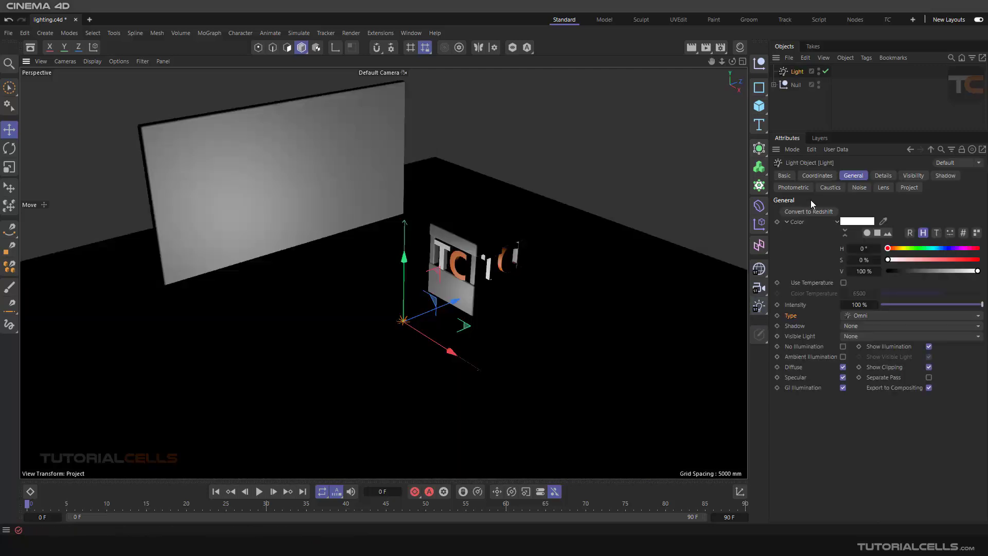
Step: Look through the new light's Coordinates, General, Details, Visibility, Shadow, Photometric, Caustics, Noise, Lens and Project settings
left_click(820, 176)
left_click(853, 175)
left_click(883, 175)
left_click(915, 174)
left_click(942, 176)
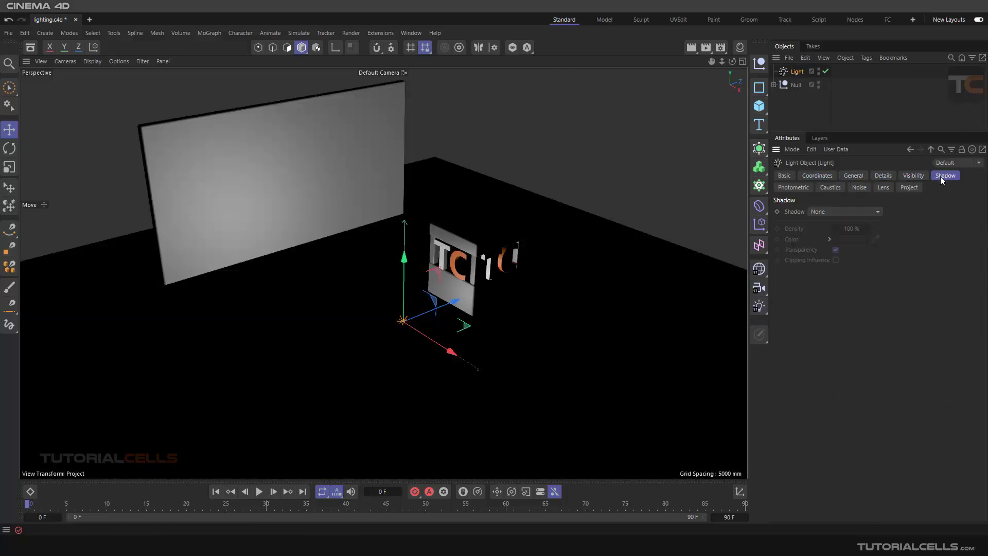
left_click(798, 188)
left_click(832, 187)
left_click(861, 187)
left_click(883, 187)
left_click(909, 187)
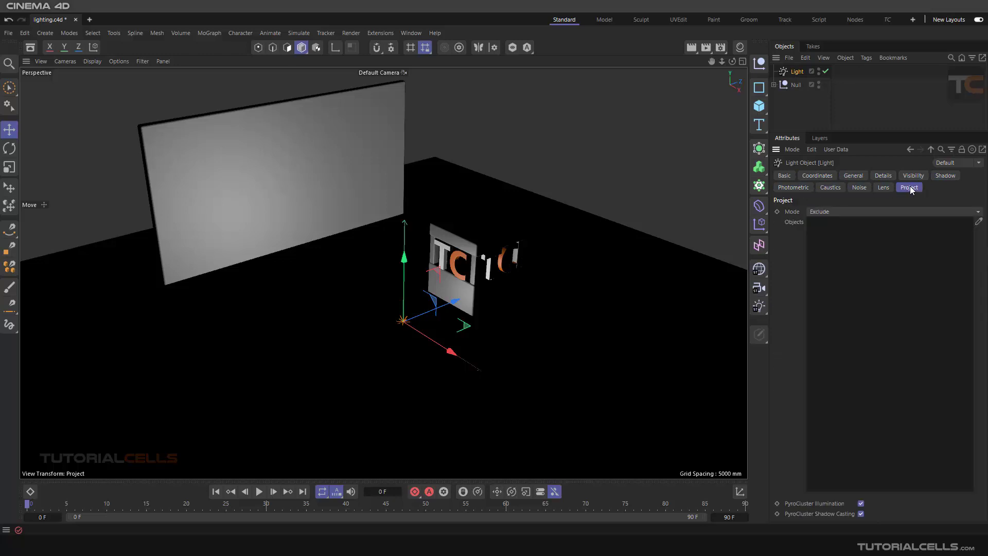
Step: Show the light's General settings again and raise the light above the floor beside the TC cube
left_click(856, 176)
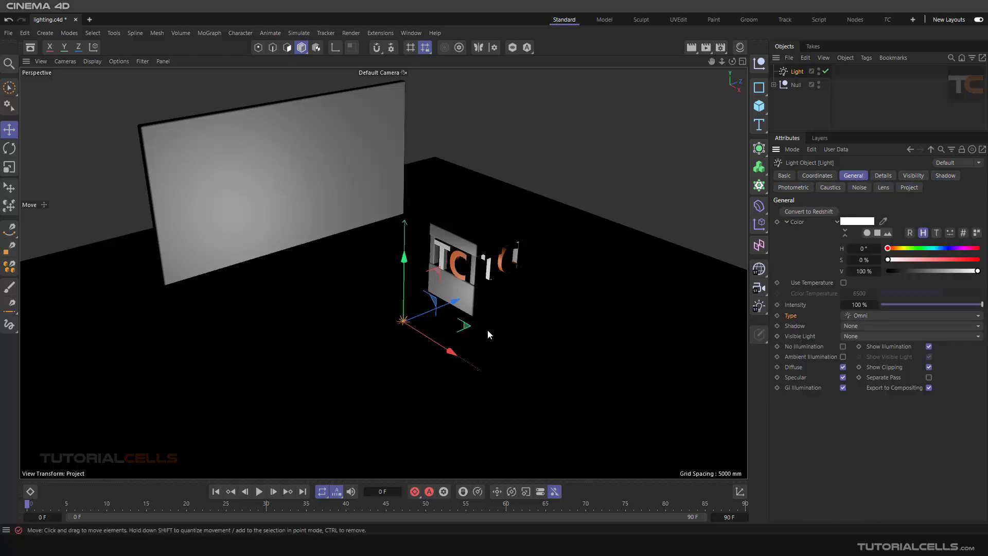
left_click_drag(487, 329, 411, 325, "alt")
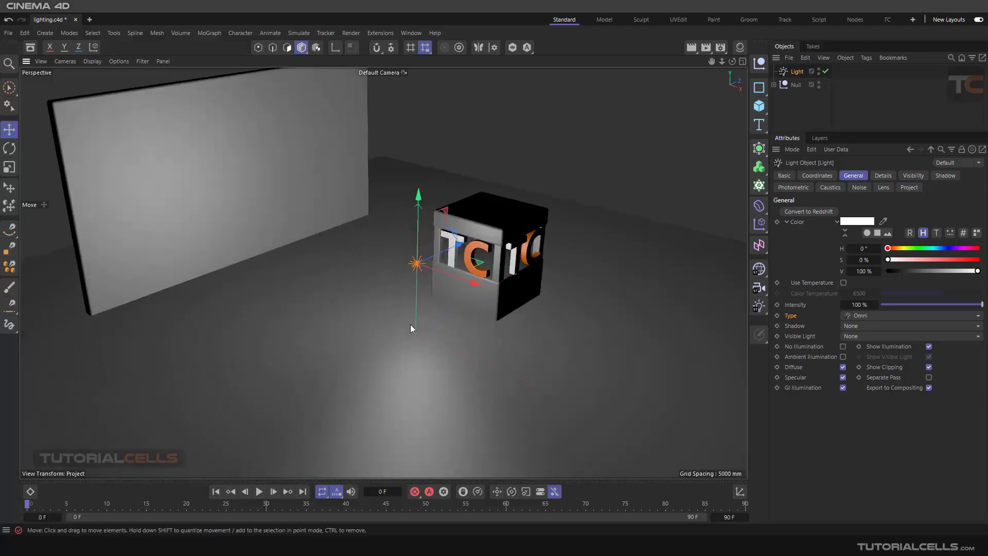